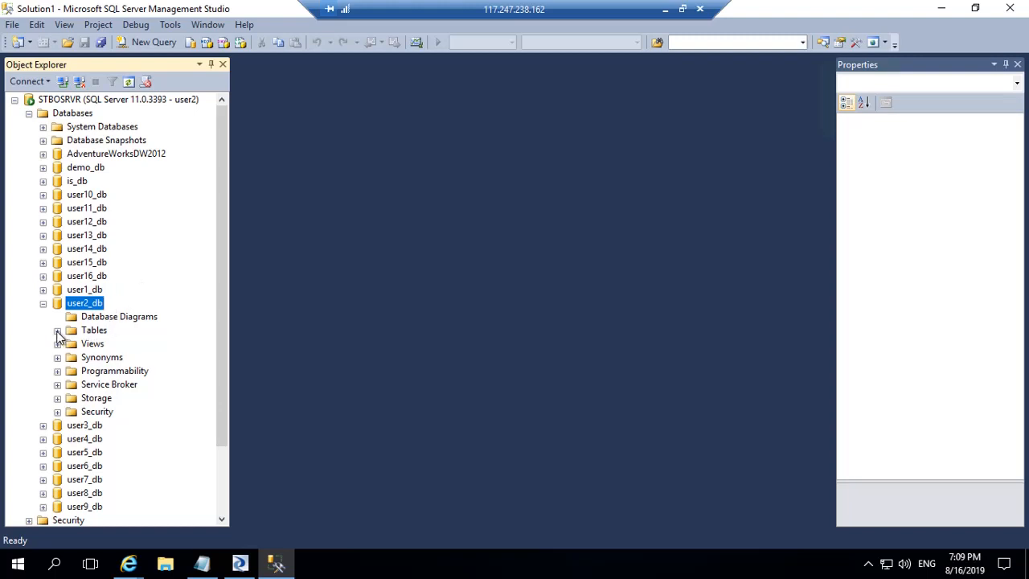
# Step: Query the top 1000 rows of the dbo.SALES table in the user2_db database
pyautogui.click(57, 331)
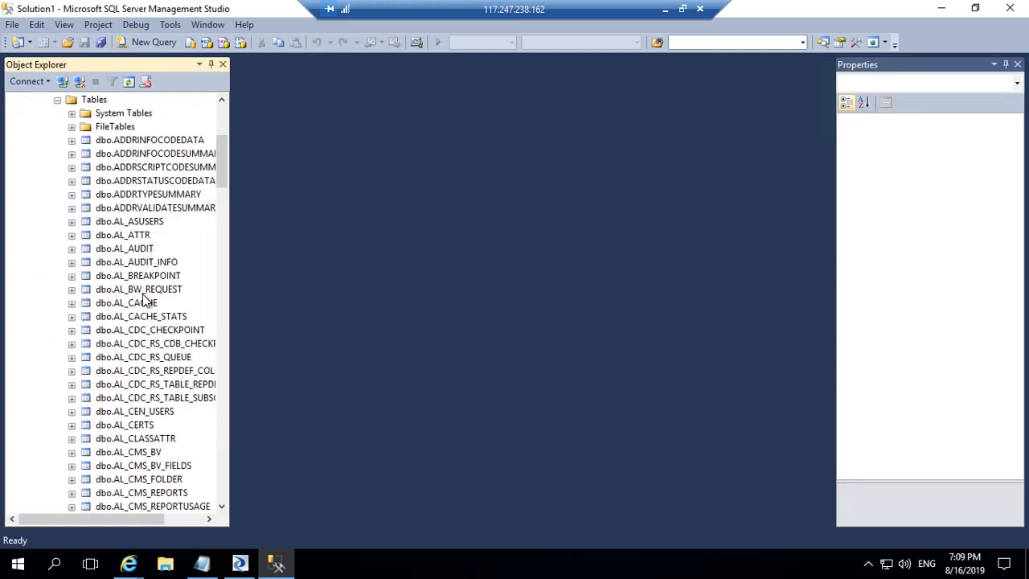
pyautogui.scroll(-20, 145, 300)
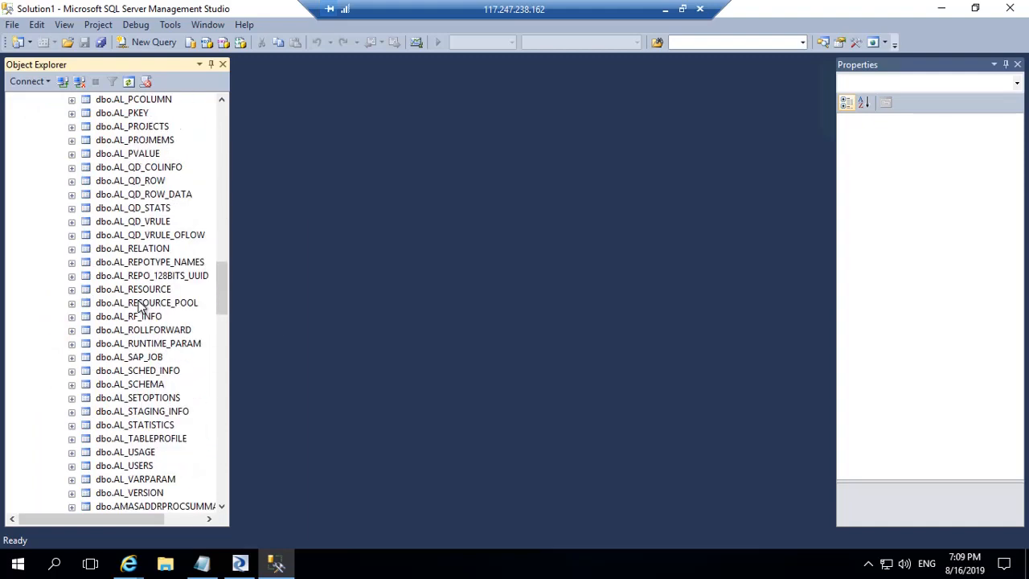
pyautogui.scroll(-14, 139, 306)
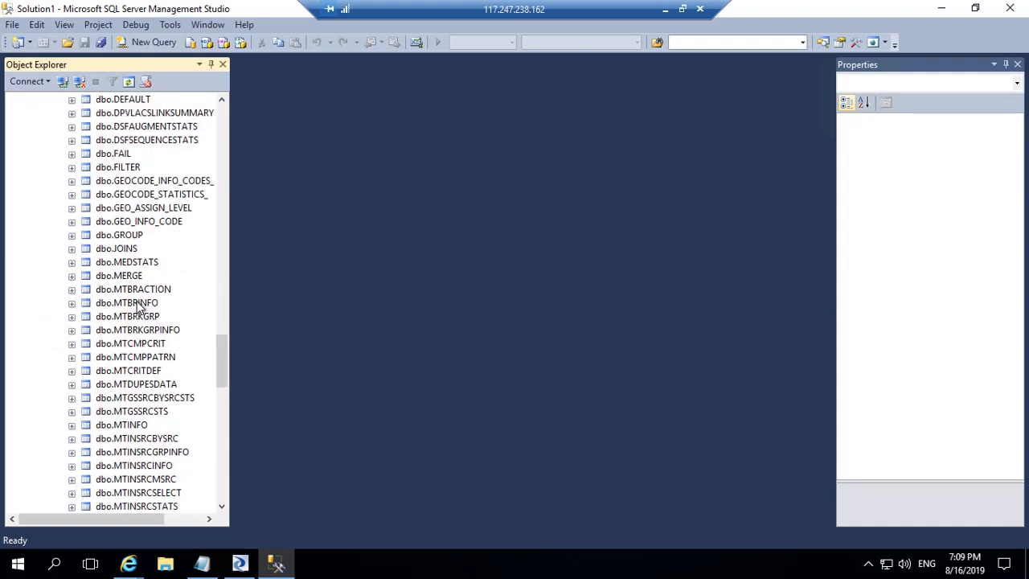
pyautogui.scroll(-13, 139, 308)
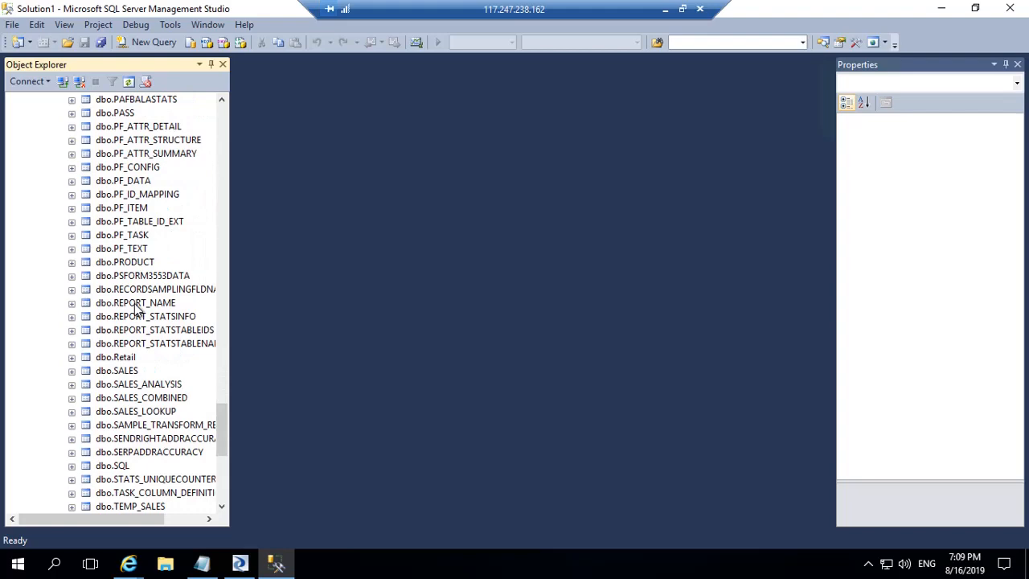
pyautogui.rightClick(127, 377)
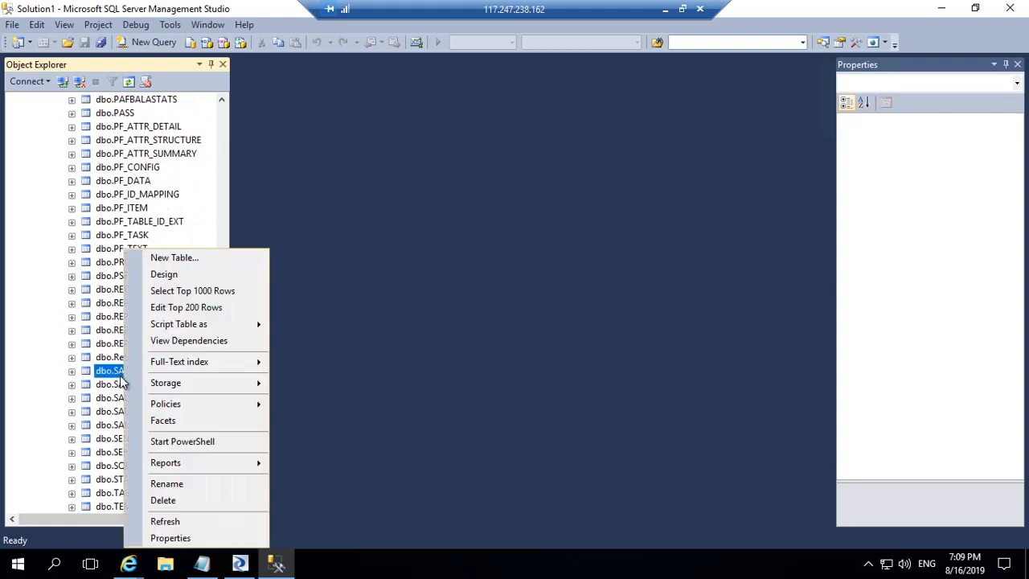
pyautogui.click(185, 293)
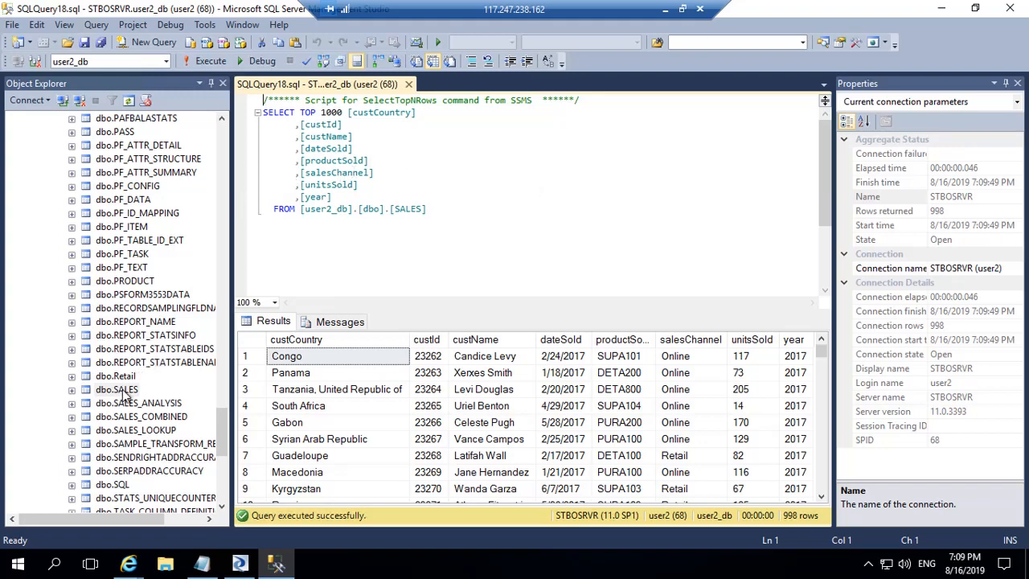
# Step: Switch to SAP Data Services Designer and start a new datastore named DS_LEARN_DEMO
pyautogui.click(238, 566)
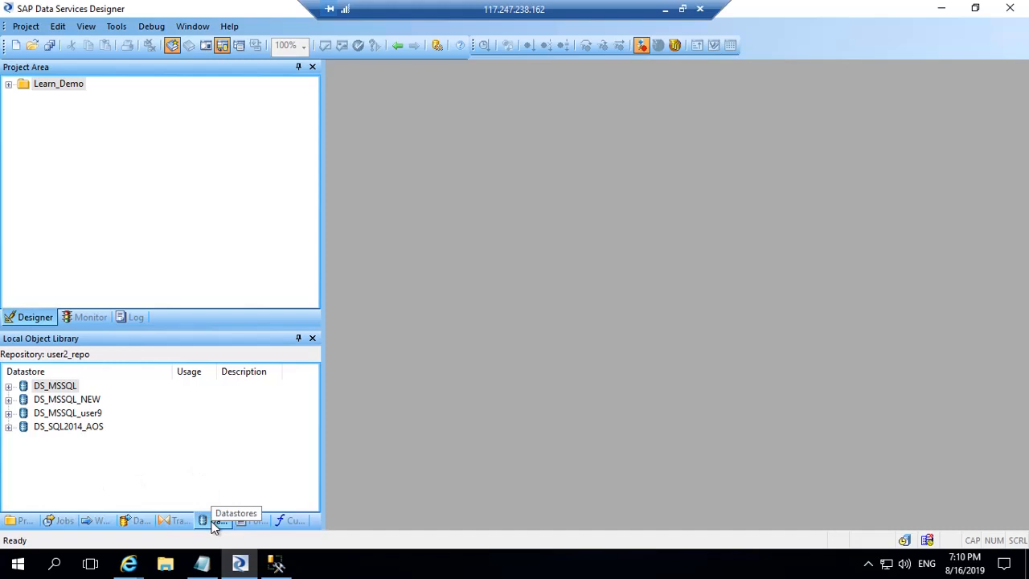
pyautogui.rightClick(209, 455)
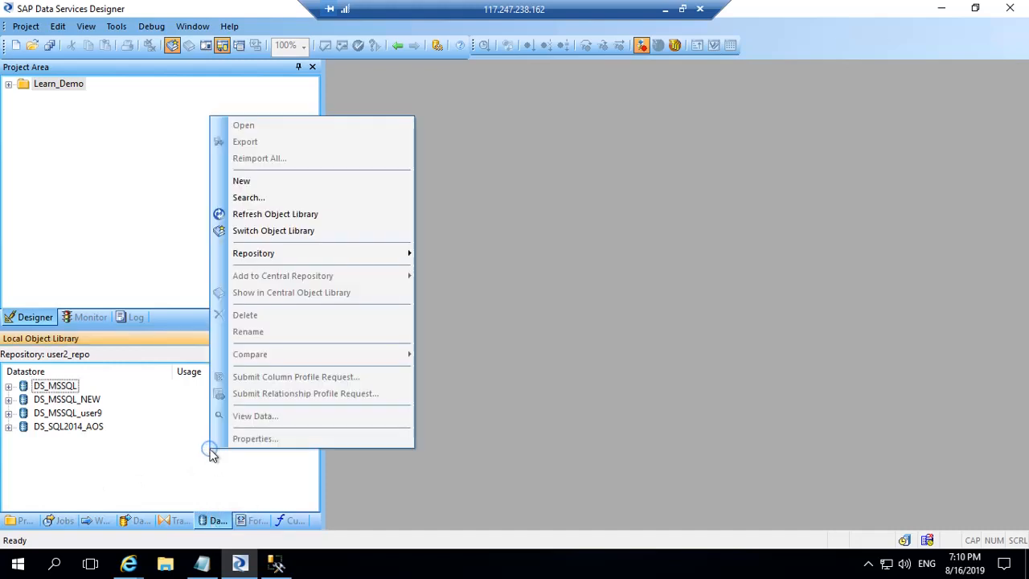
pyautogui.click(247, 186)
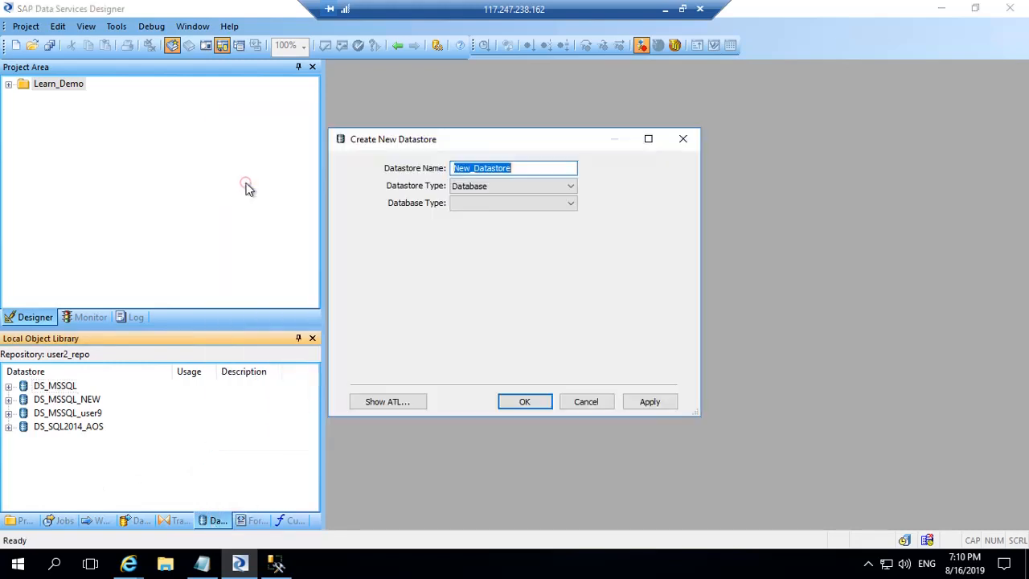
pyautogui.click(532, 165)
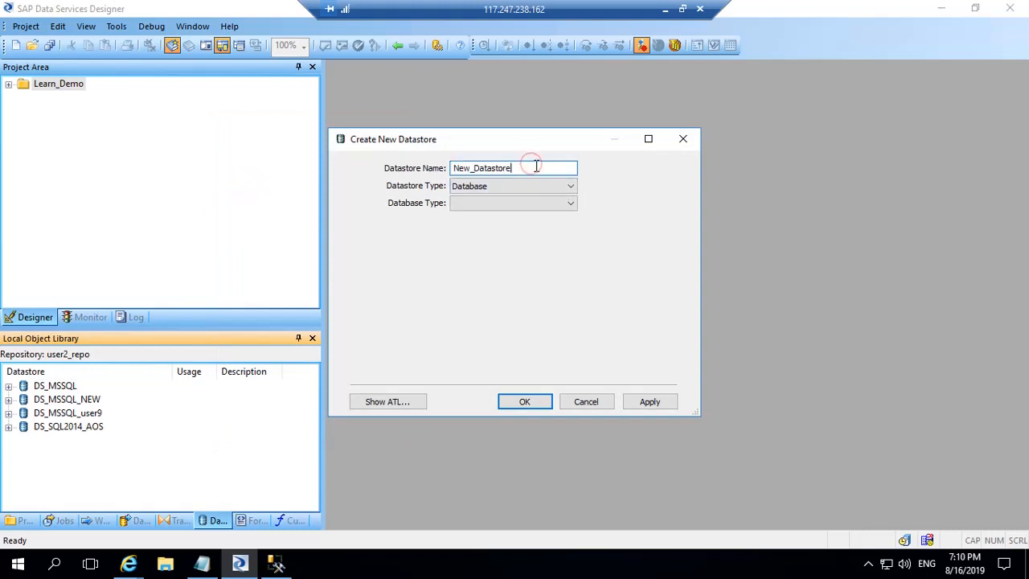
pyautogui.doubleClick(533, 165)
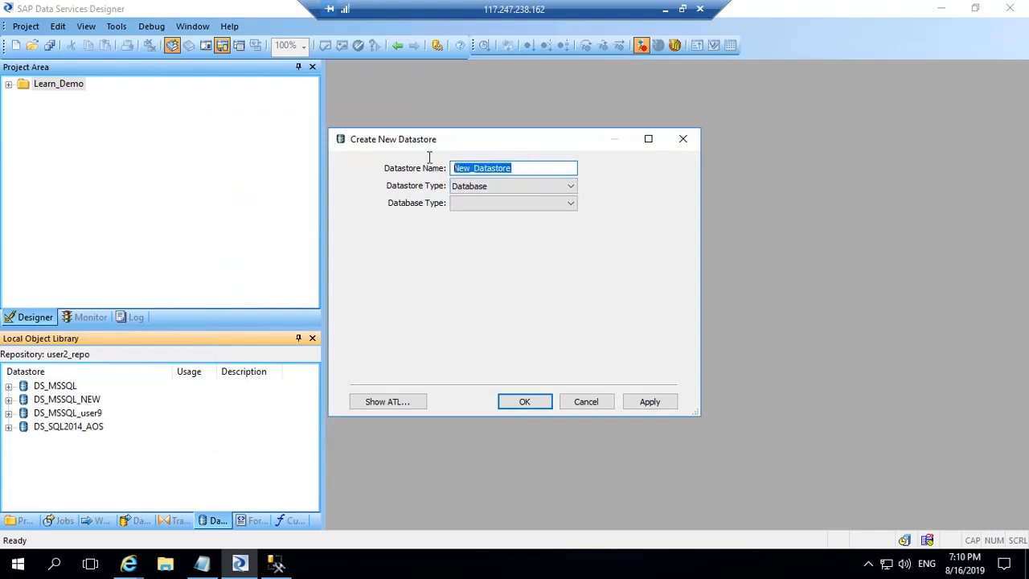
pyautogui.write('DS_LEARN_')
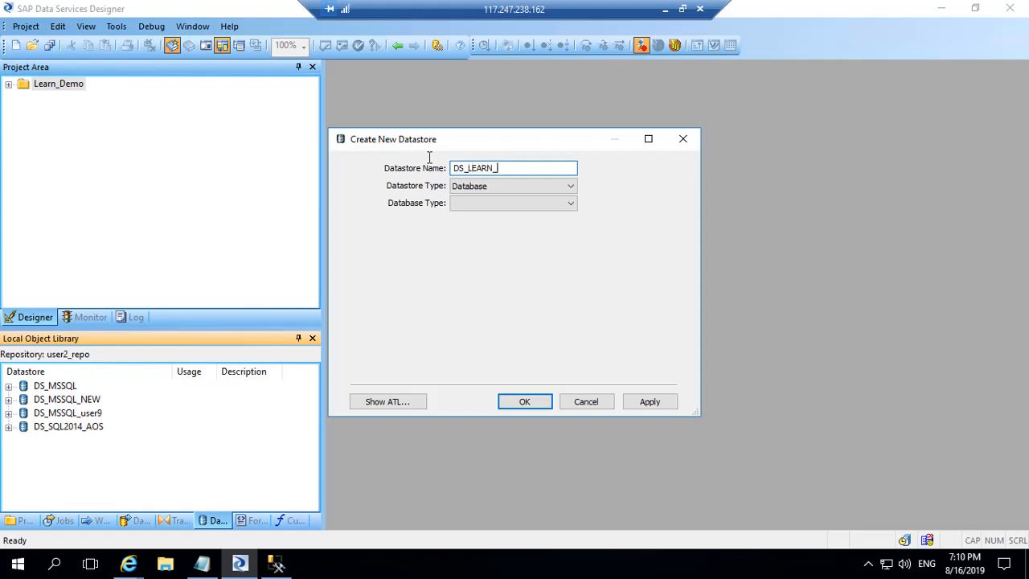
pyautogui.write('DEMO')
# Step: Keep Database as the datastore type and set the database type to Microsoft
pyautogui.click(521, 185)
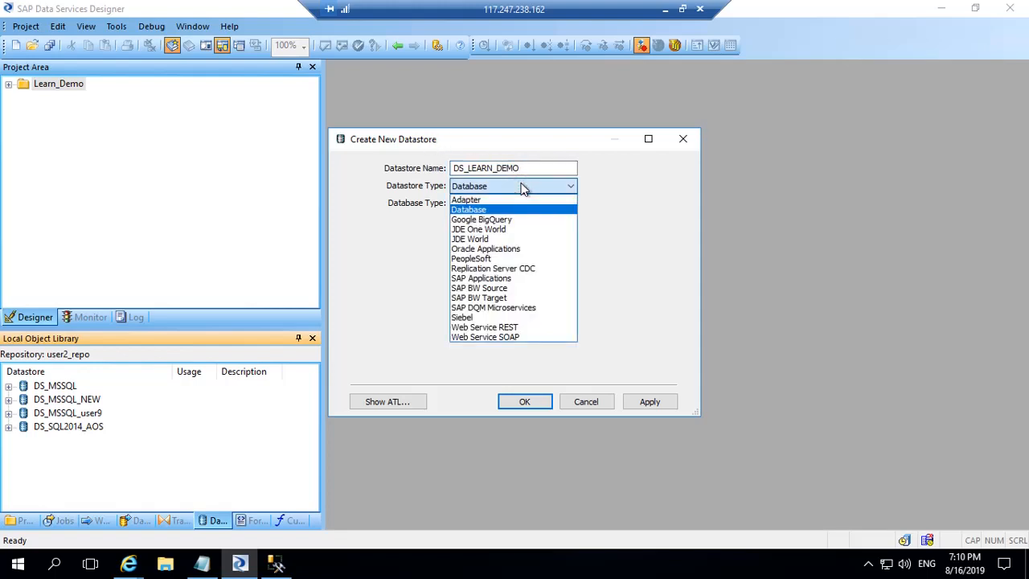
pyautogui.click(521, 188)
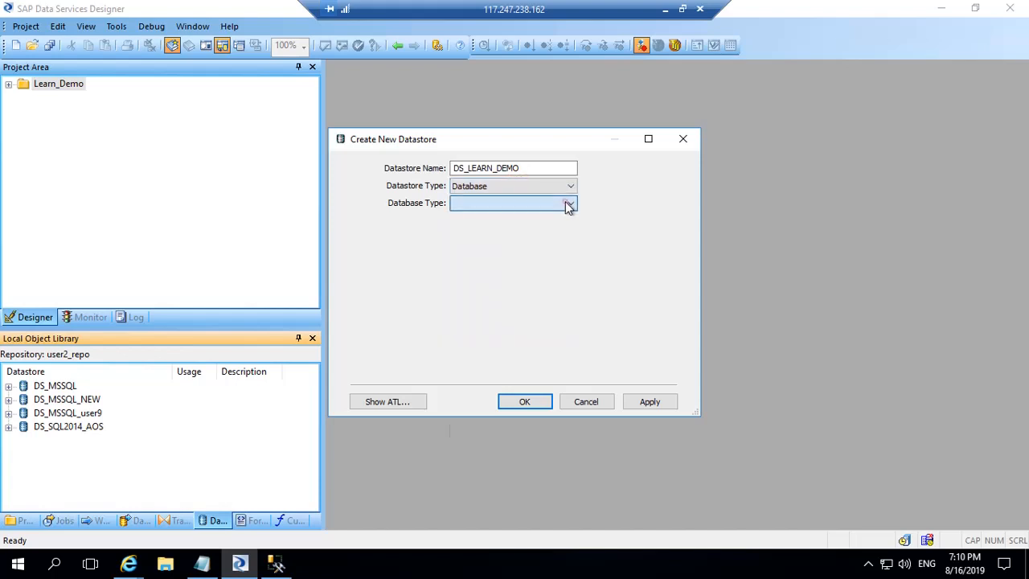
pyautogui.click(568, 204)
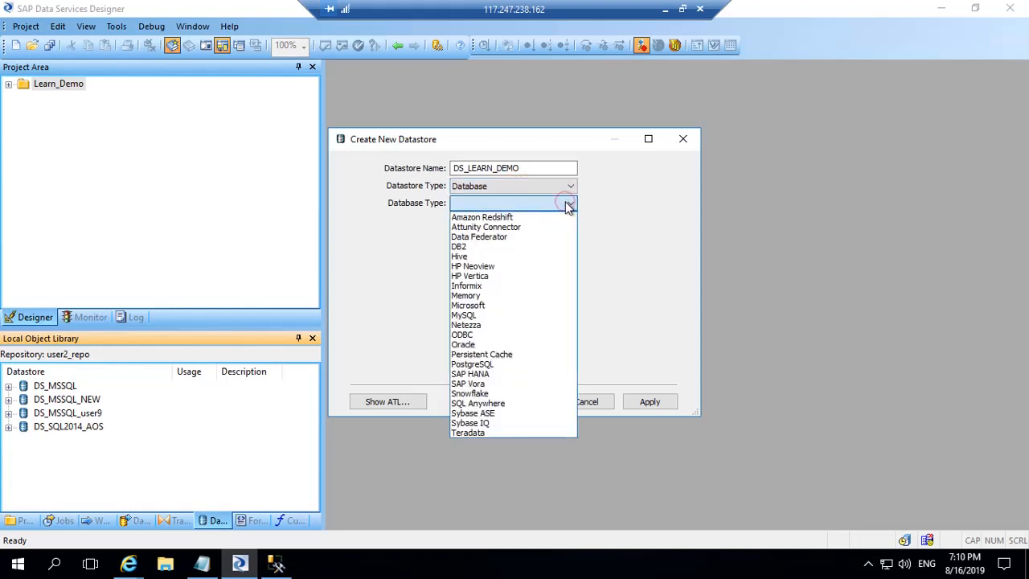
pyautogui.click(499, 312)
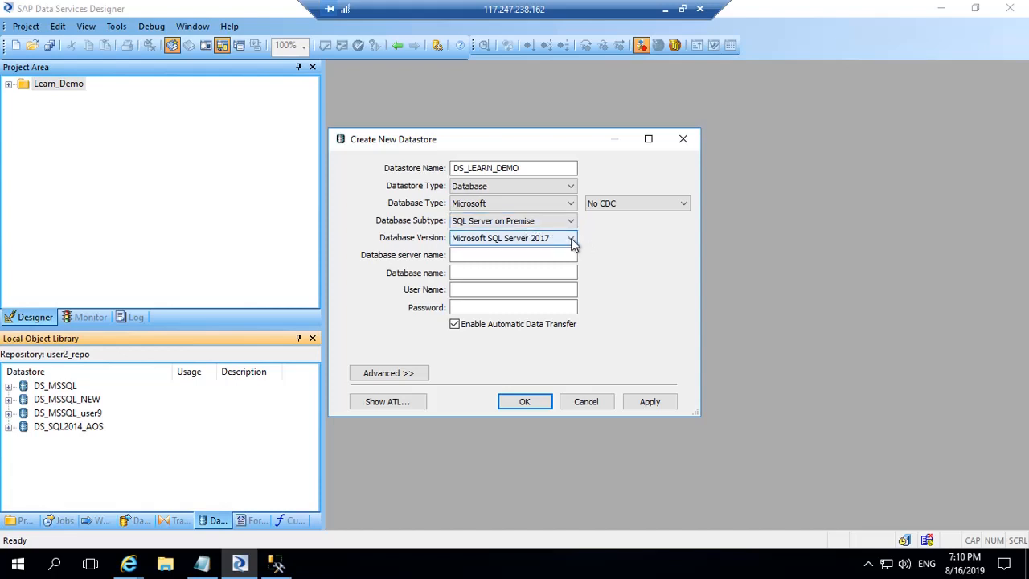
# Step: Enter server STBOSRVR, database user2_db, user name user2 and the account password, and create the datastore
pyautogui.click(553, 255)
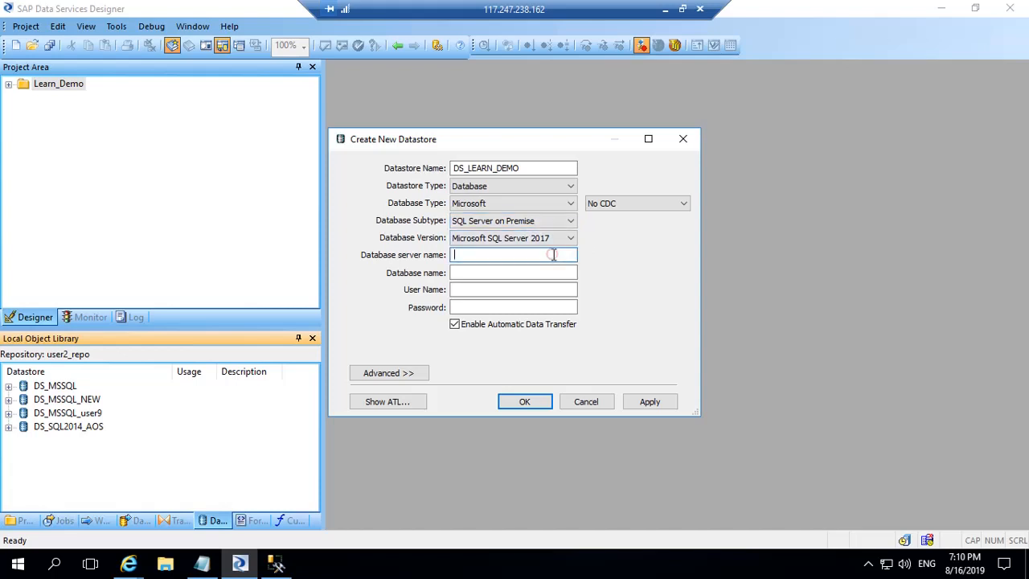
pyautogui.write('STBOSRVR')
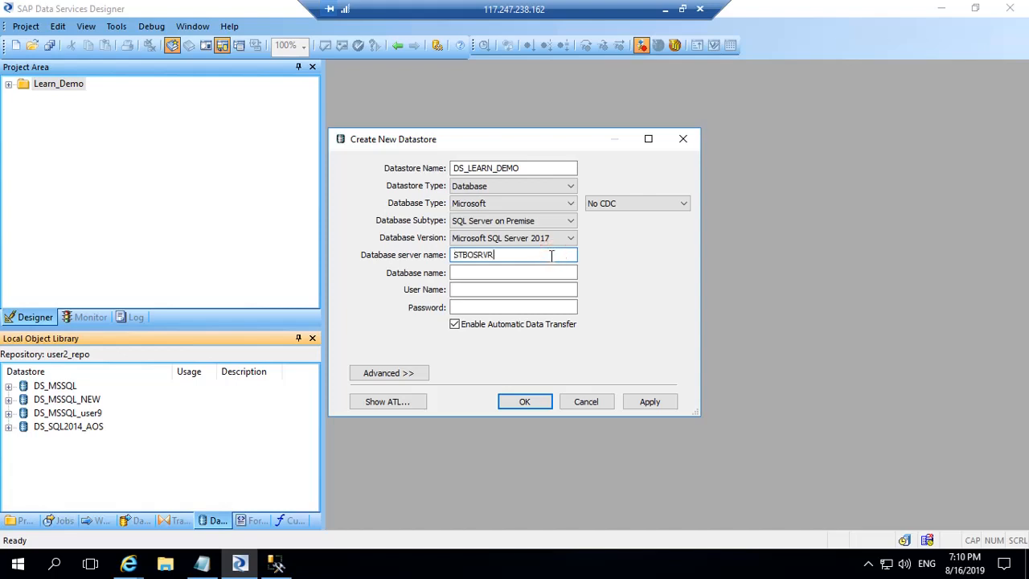
pyautogui.click(485, 273)
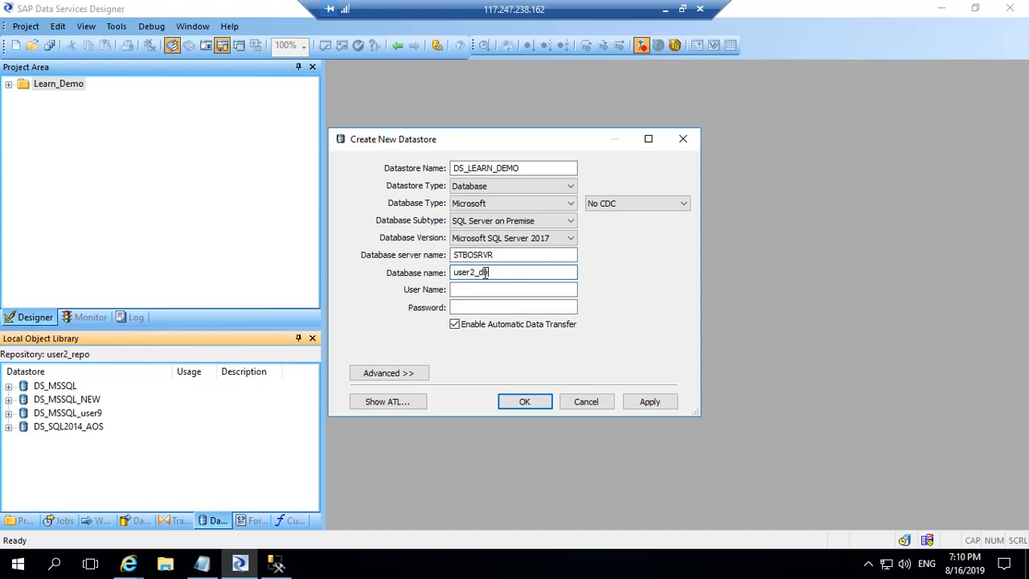
pyautogui.click(466, 290)
pyautogui.write('user2')
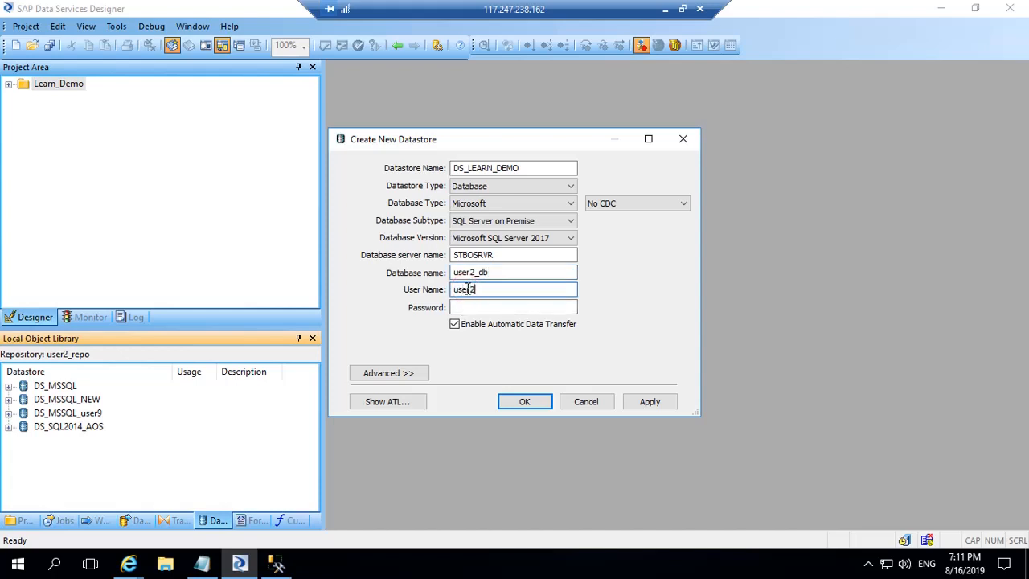
pyautogui.press('Tab')
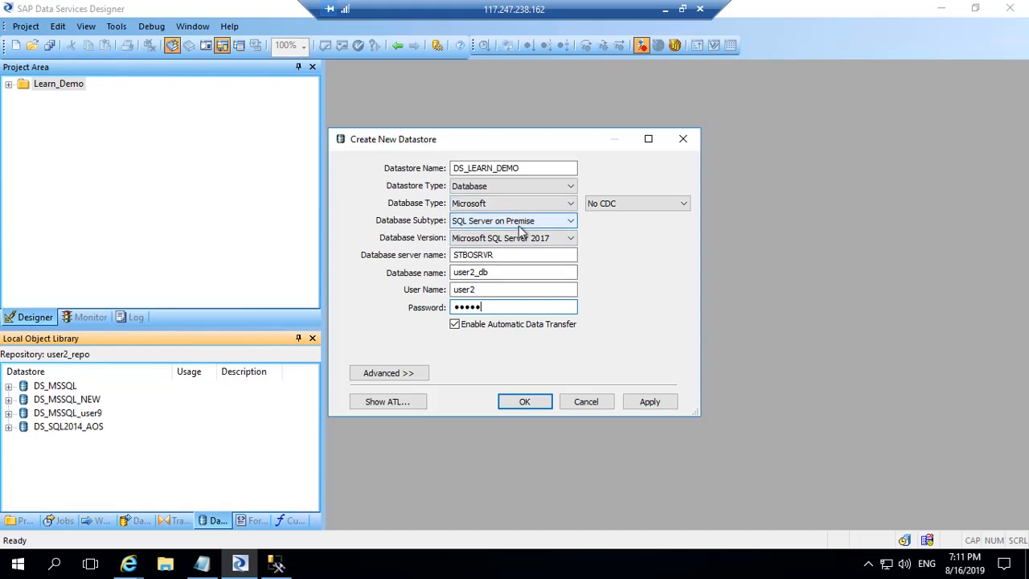
pyautogui.click(645, 401)
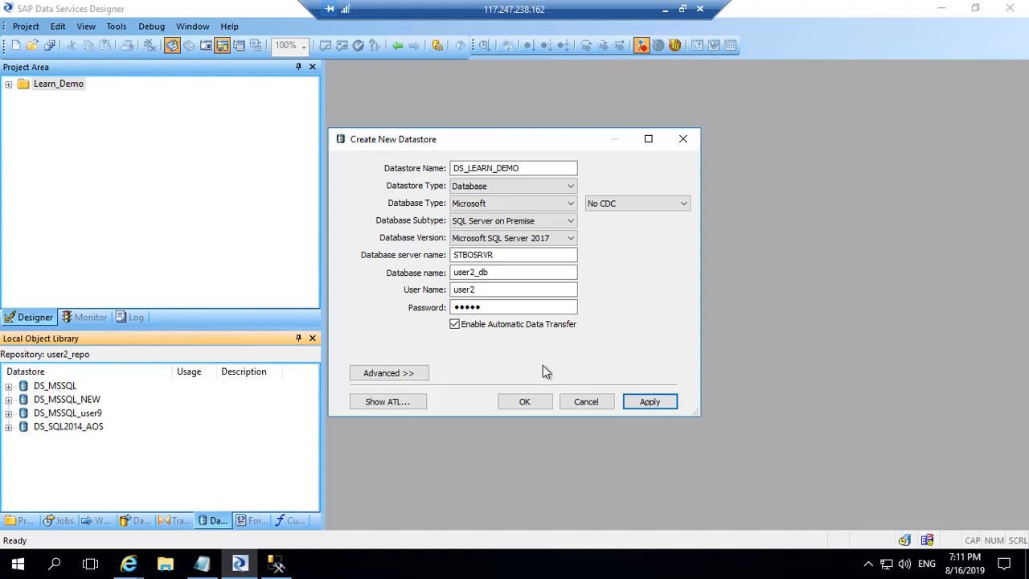
pyautogui.click(525, 402)
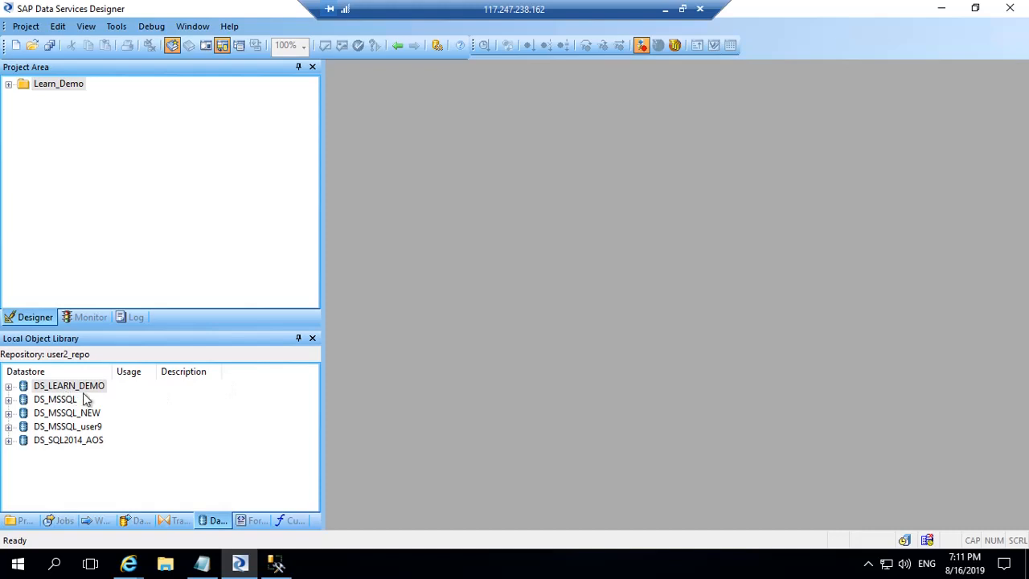
# Step: Expand the DS_LEARN_DEMO datastore and open its Tables node in the Datastore Explorer
pyautogui.click(9, 387)
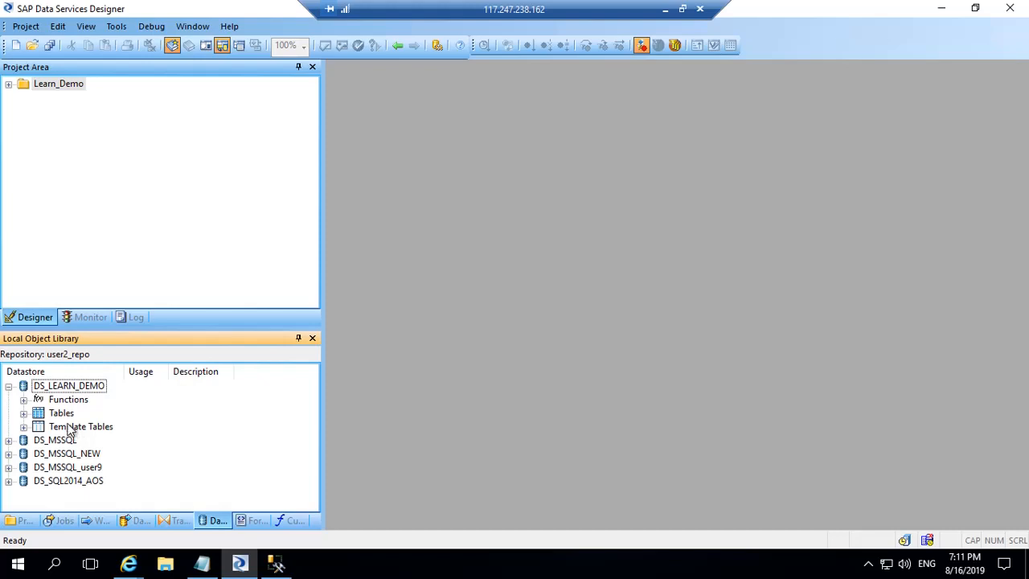
pyautogui.click(24, 413)
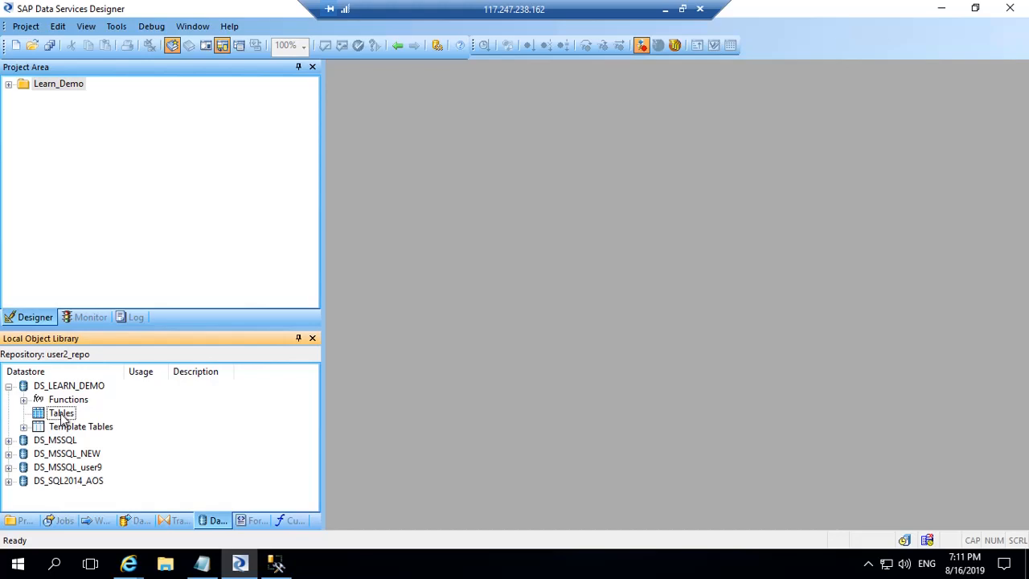
pyautogui.doubleClick(63, 414)
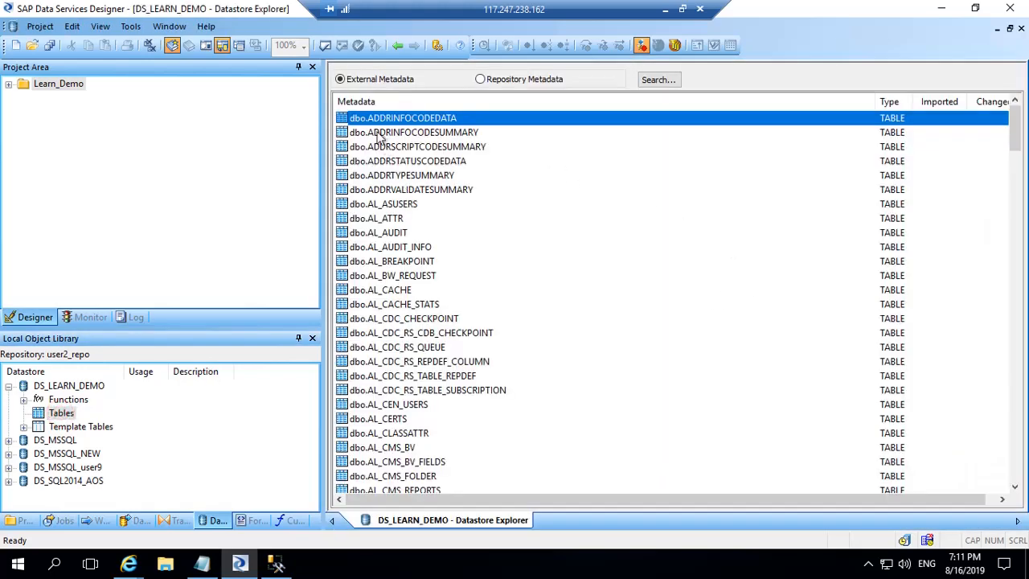
# Step: Browse the datastore's external metadata tables and compare them with its repository metadata
pyautogui.scroll(-2, 478, 386)
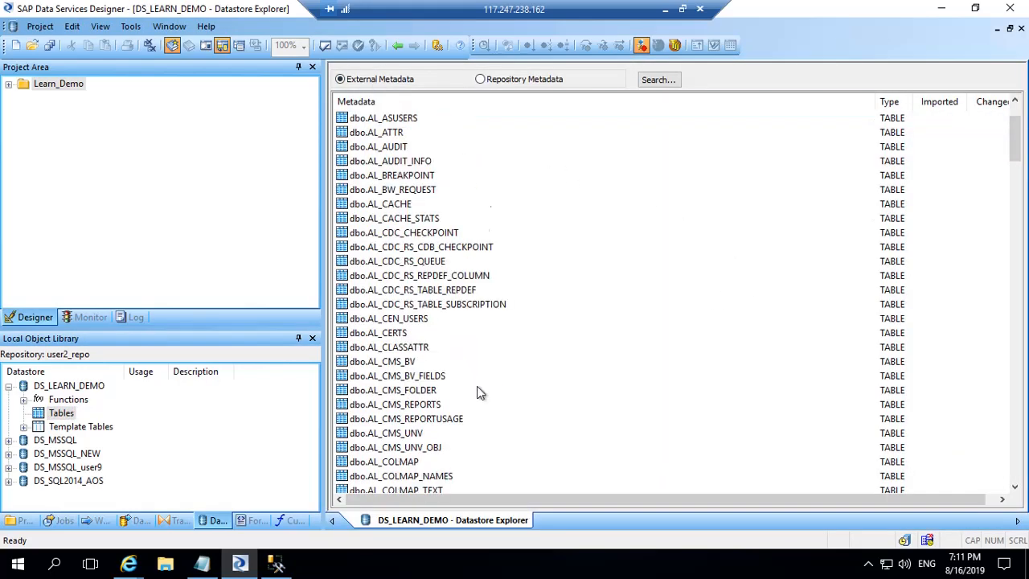
pyautogui.scroll(-15, 479, 392)
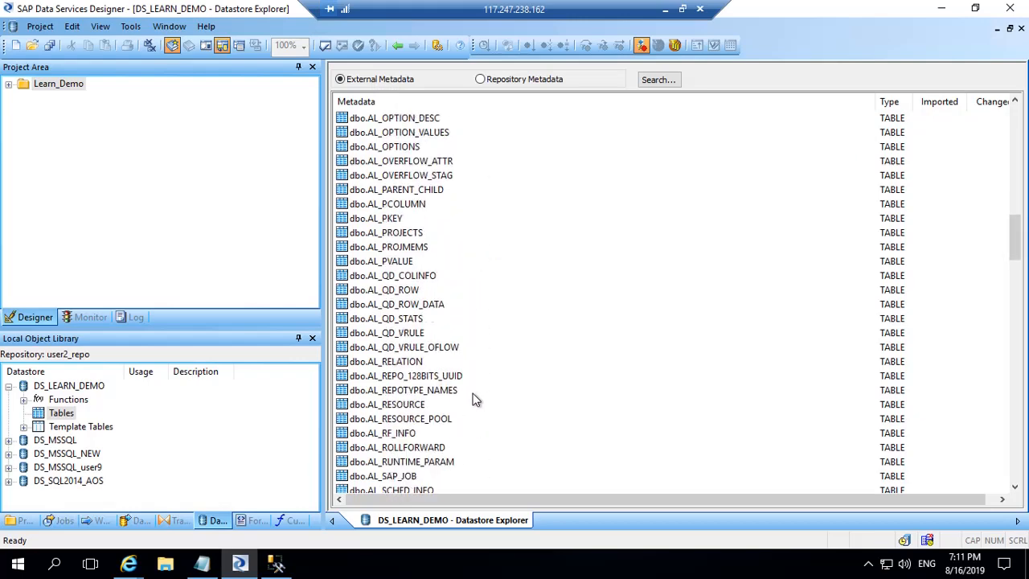
pyautogui.scroll(12, 473, 398)
pyautogui.press('Home')
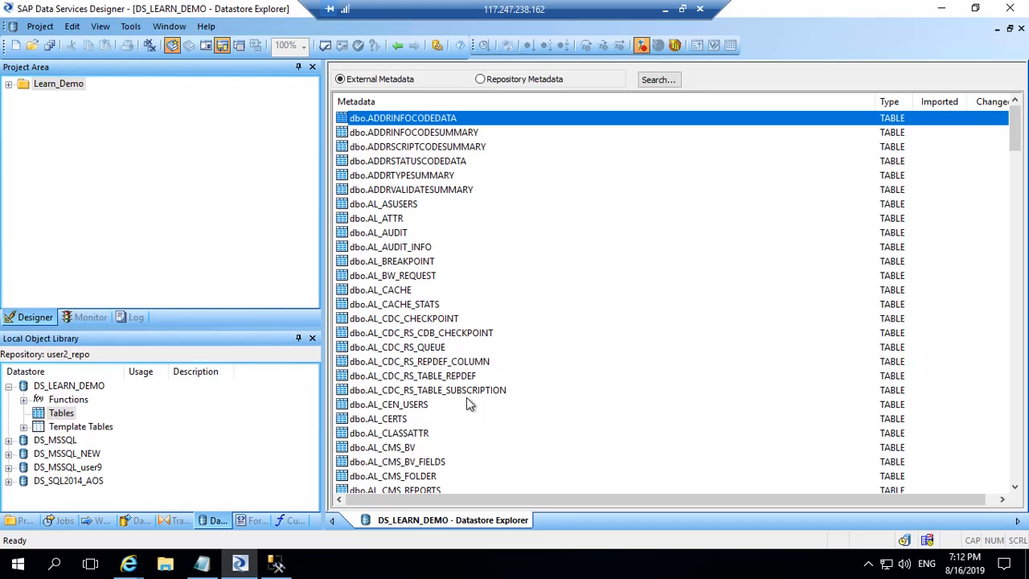
pyautogui.scroll(-10, 482, 402)
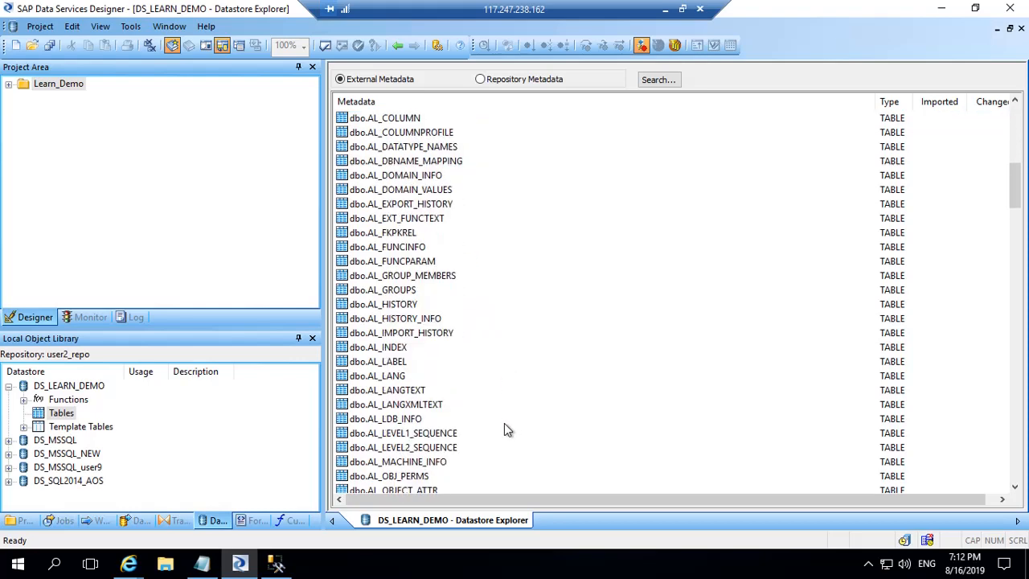
pyautogui.click(481, 80)
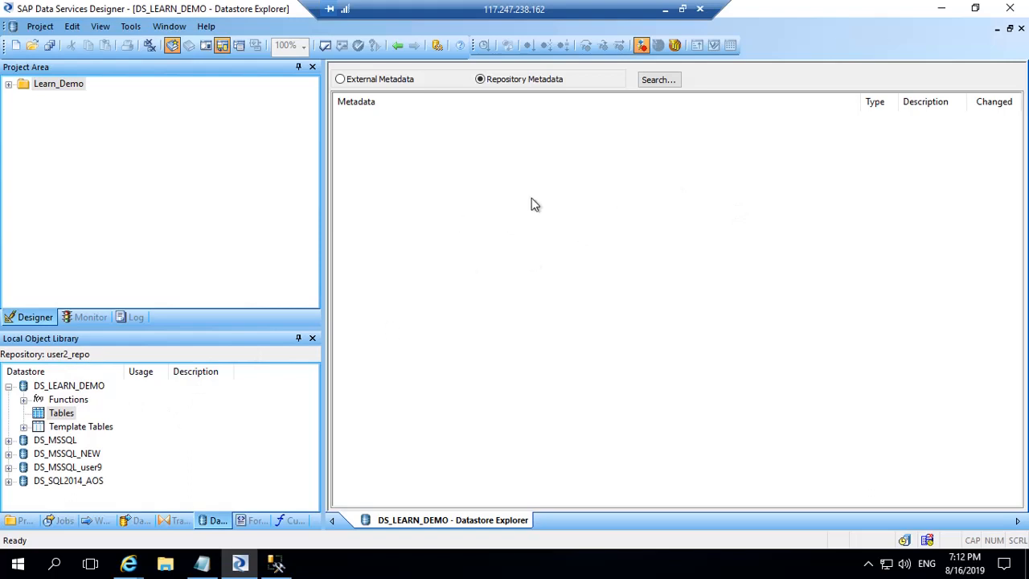
pyautogui.click(341, 79)
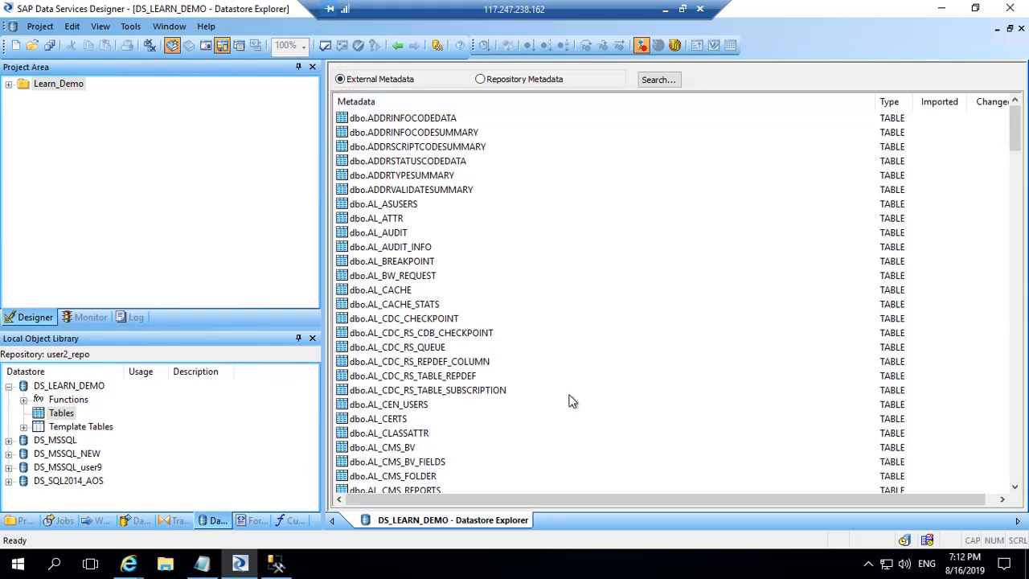
# Step: Import the dbo.SALES table from the external metadata and expand the DS_LEARN_DEMO Tables node in the object library
pyautogui.scroll(-15, 568, 402)
pyautogui.scroll(-15, 566, 405)
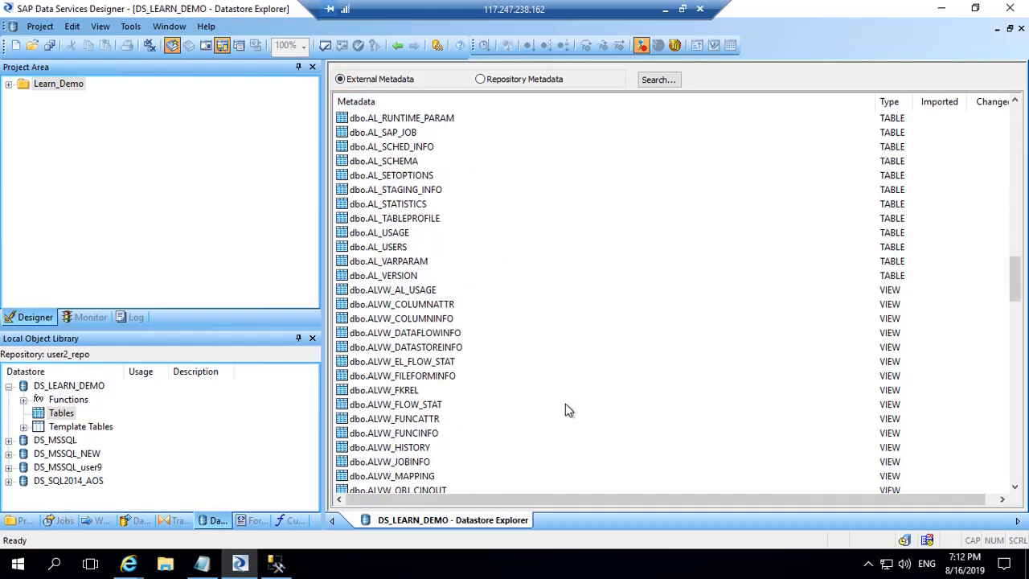
pyautogui.scroll(-20, 565, 410)
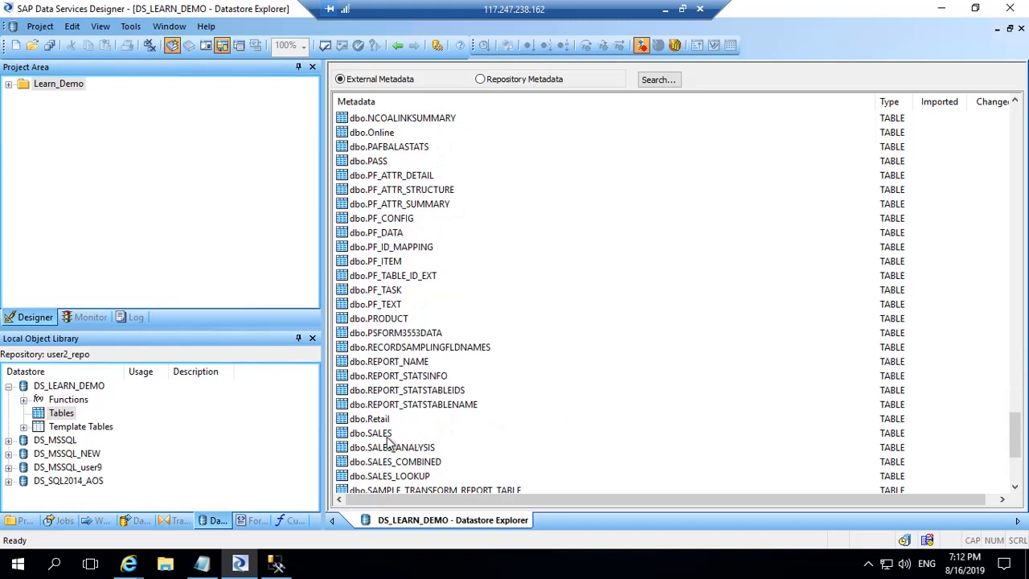
pyautogui.rightClick(386, 439)
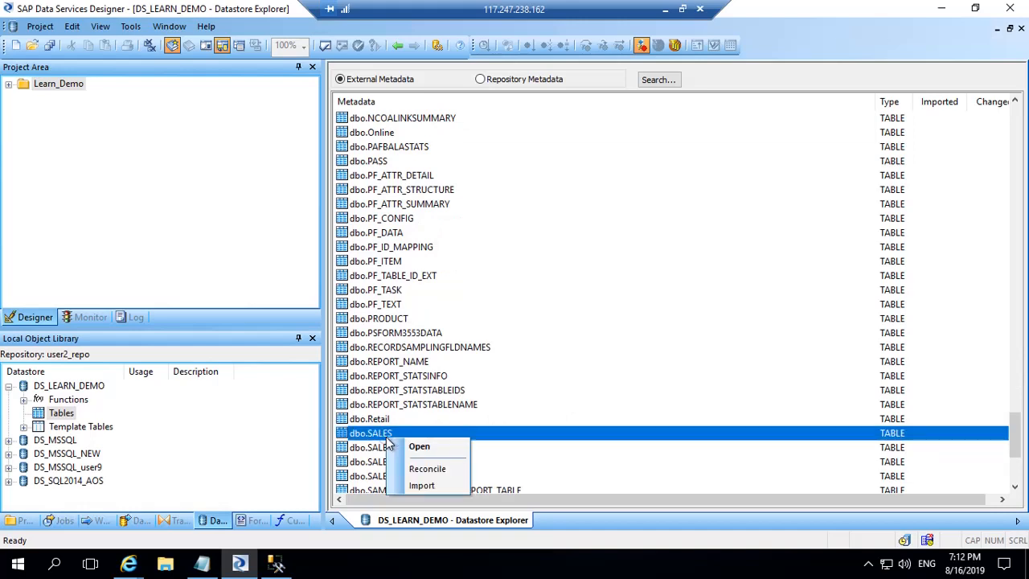
pyautogui.click(421, 486)
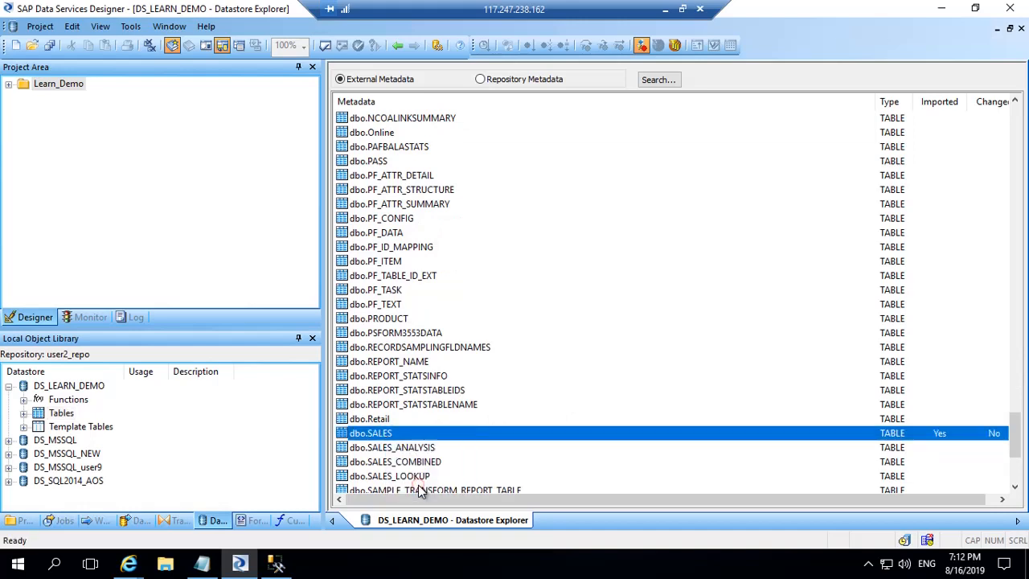
pyautogui.click(23, 413)
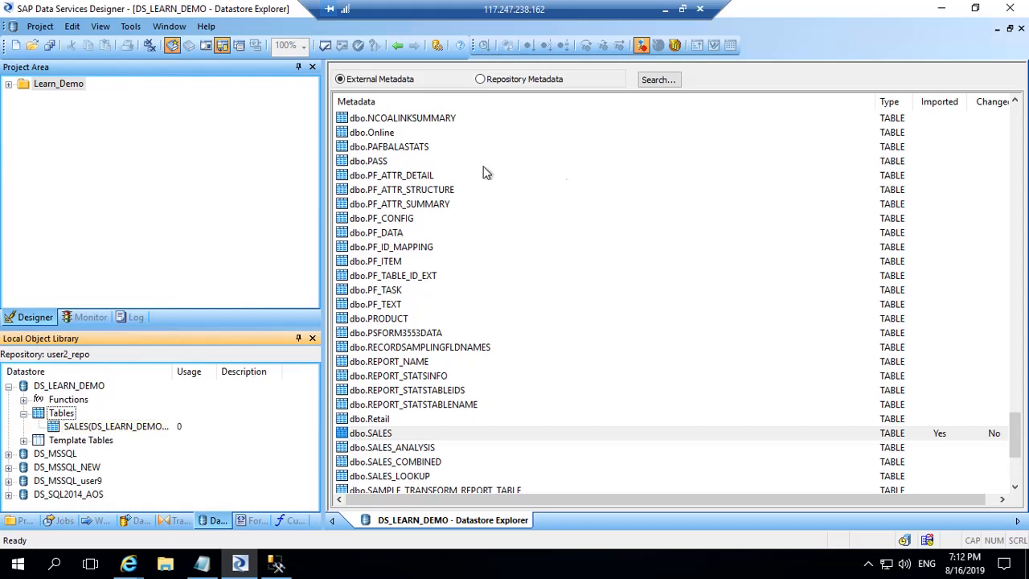
# Step: Open the imported SALES table from the datastore's repository metadata
pyautogui.click(480, 79)
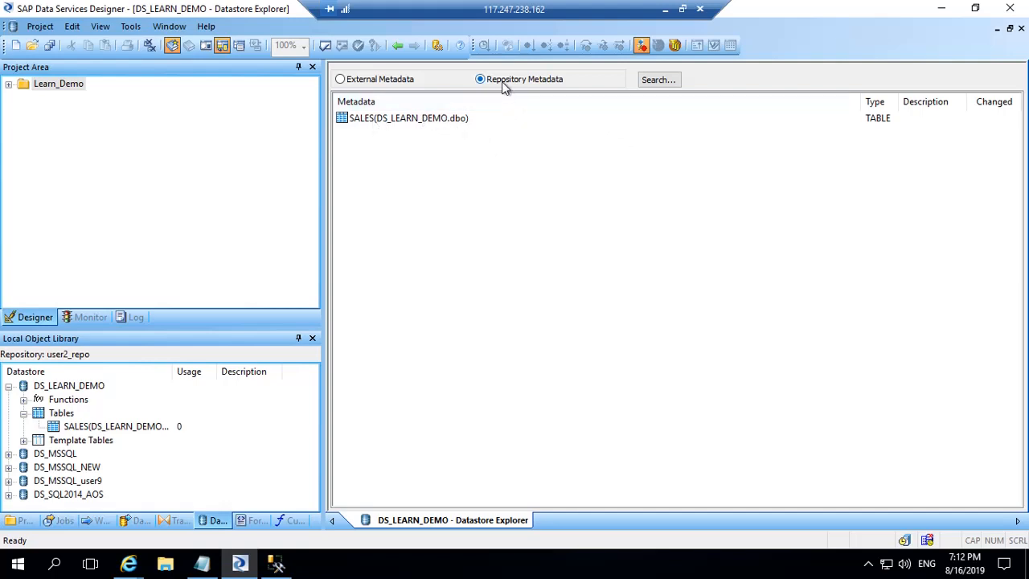
pyautogui.rightClick(429, 120)
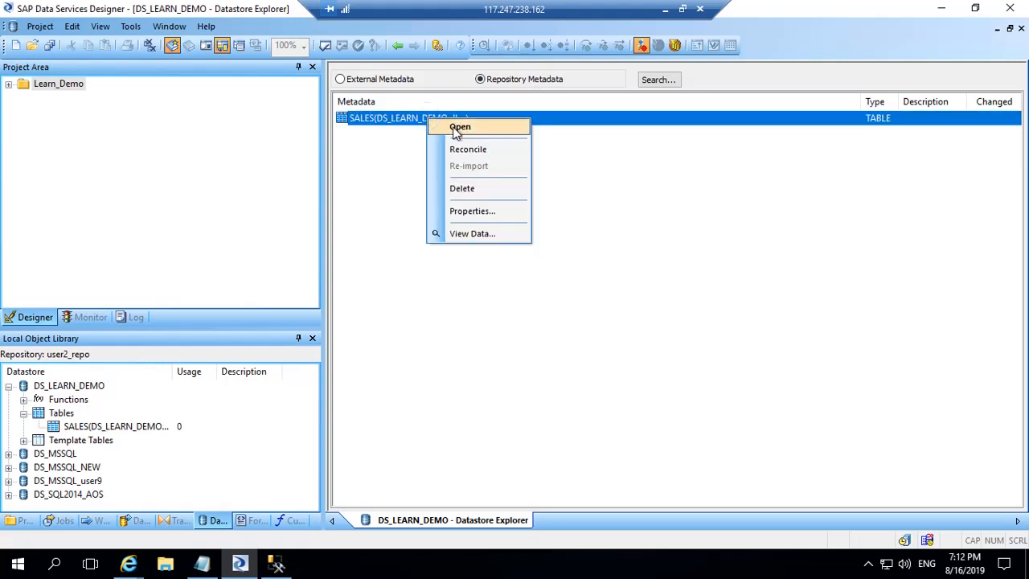
pyautogui.click(453, 127)
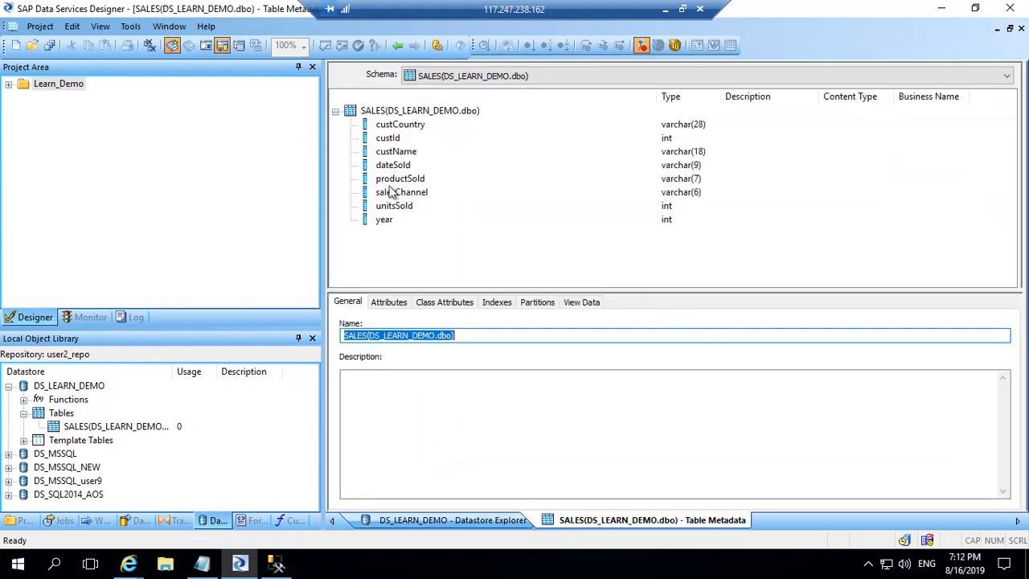
# Step: Review the SALES table's attributes, class attributes, indexes and partitions, and display its data
pyautogui.click(389, 302)
pyautogui.click(435, 304)
pyautogui.click(494, 306)
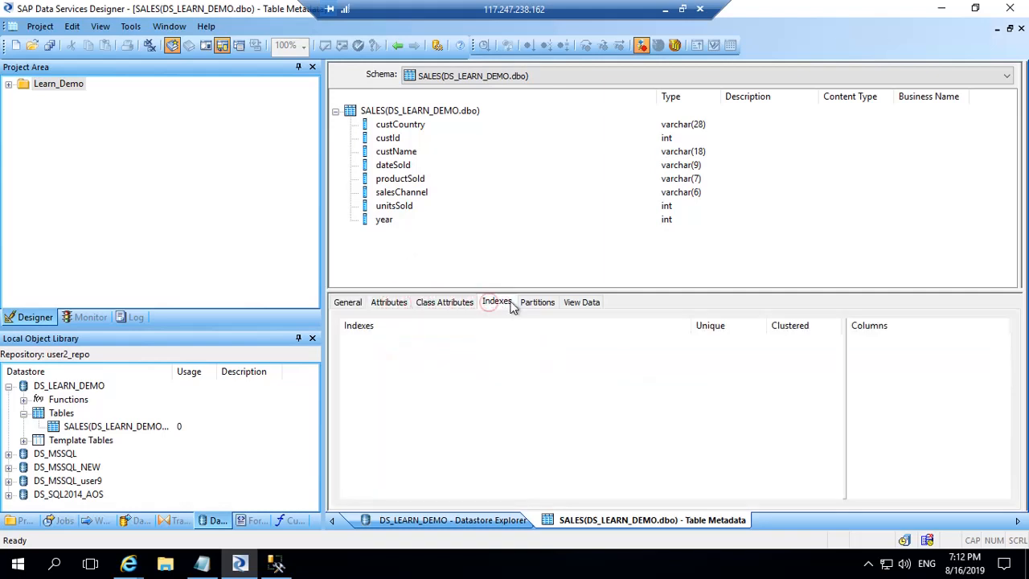
pyautogui.click(536, 309)
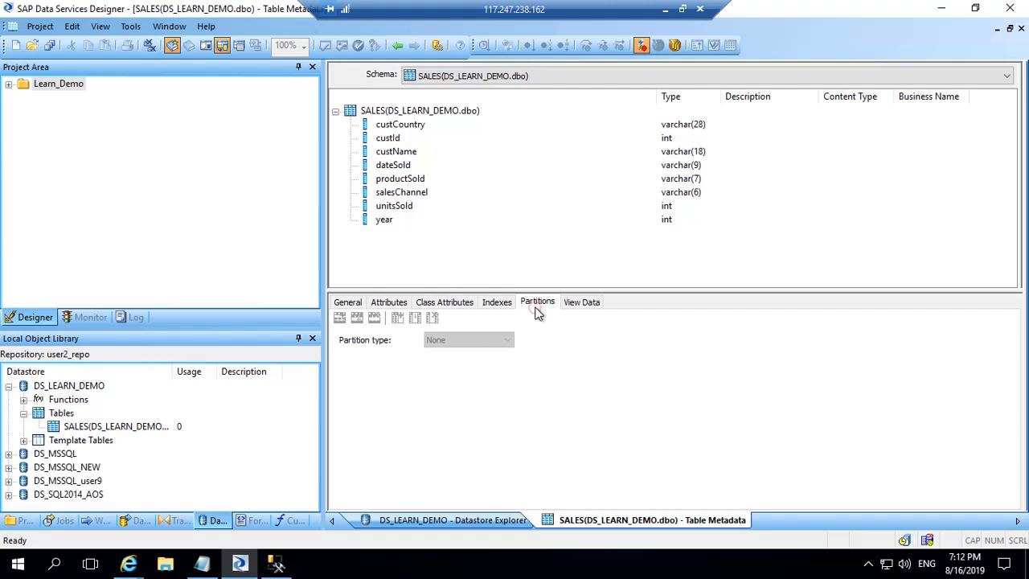
pyautogui.click(579, 303)
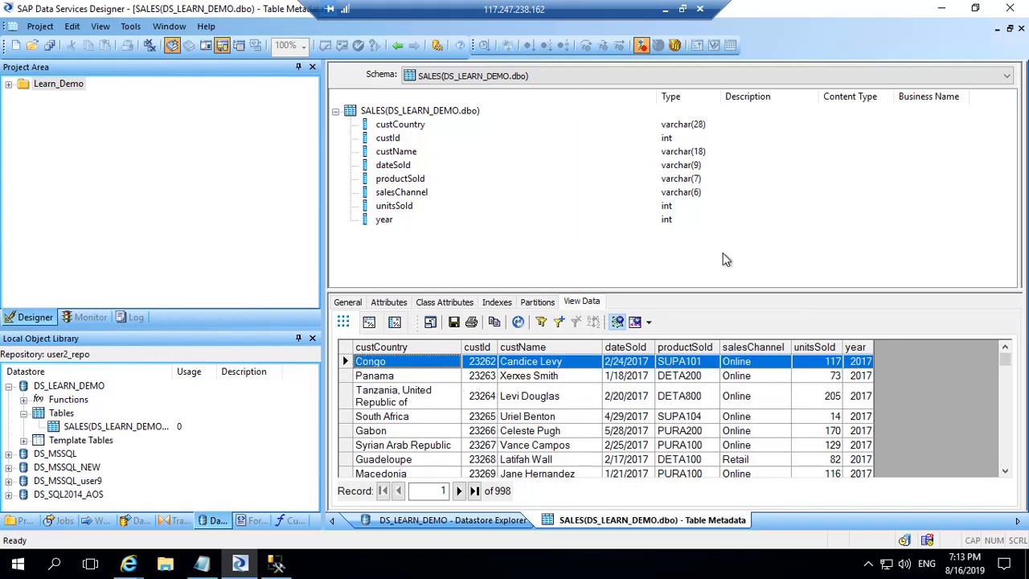
# Step: Hide the productSold column in the SALES data view
pyautogui.click(635, 322)
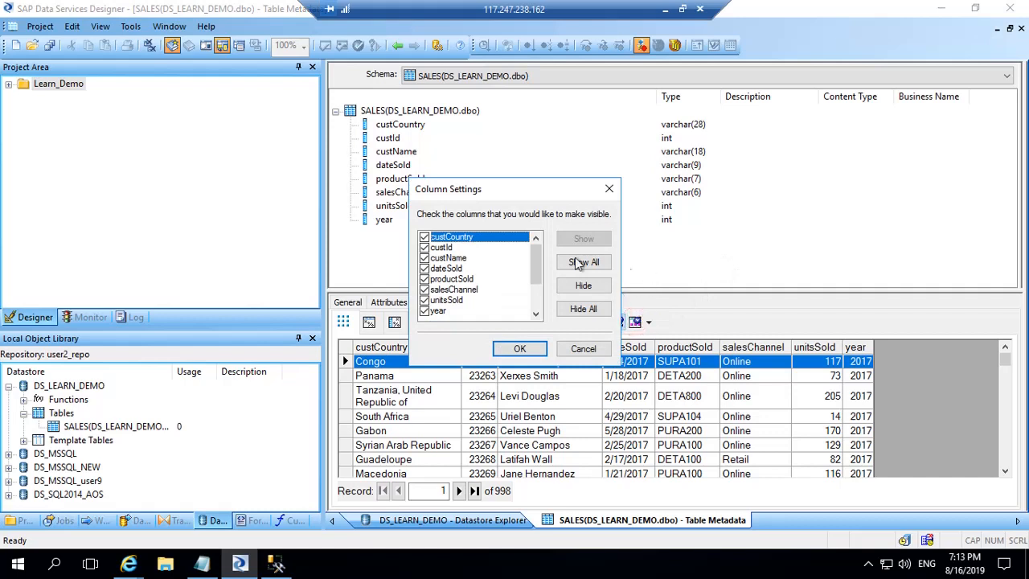
pyautogui.click(450, 281)
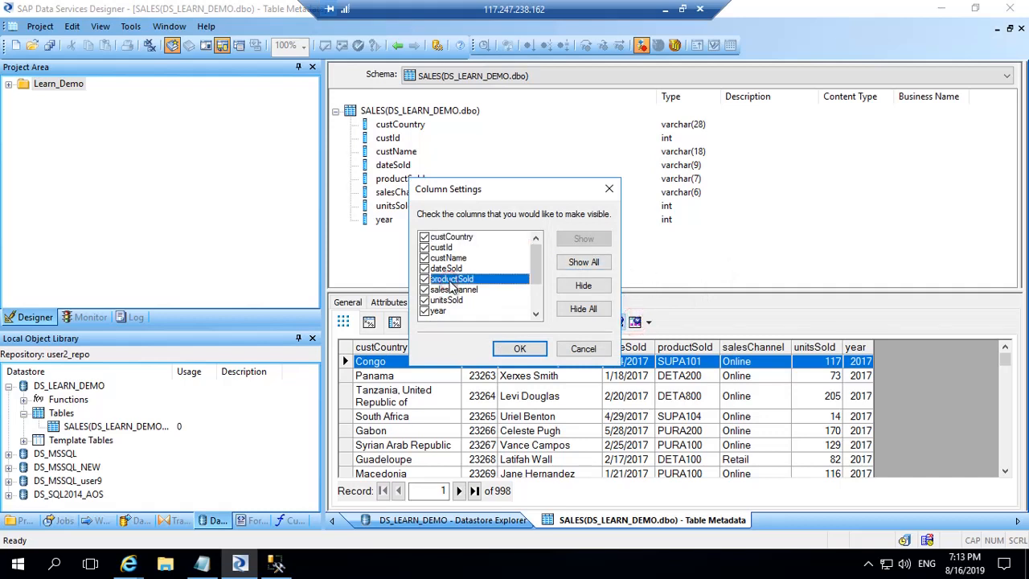
pyautogui.click(425, 279)
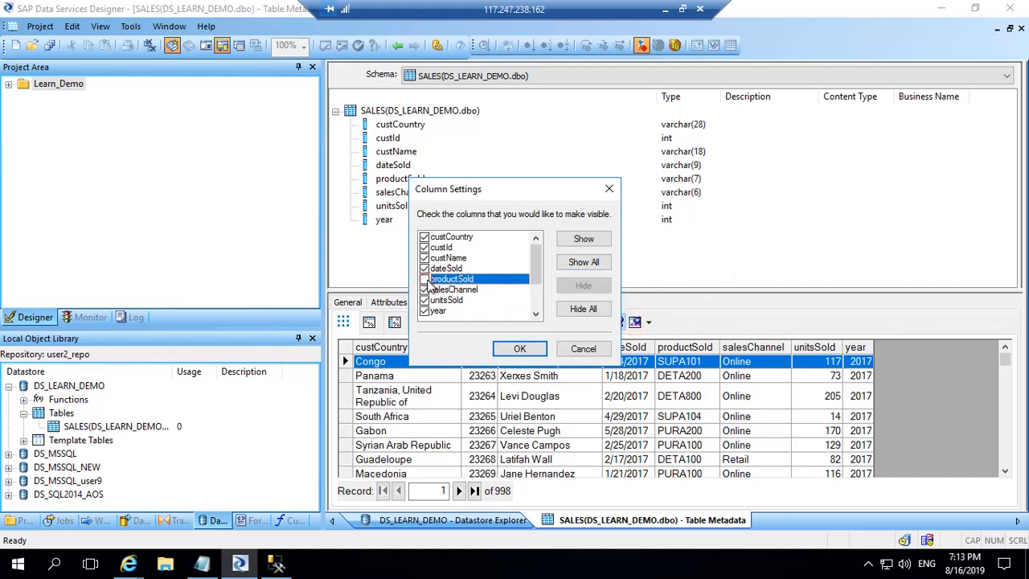
pyautogui.click(505, 347)
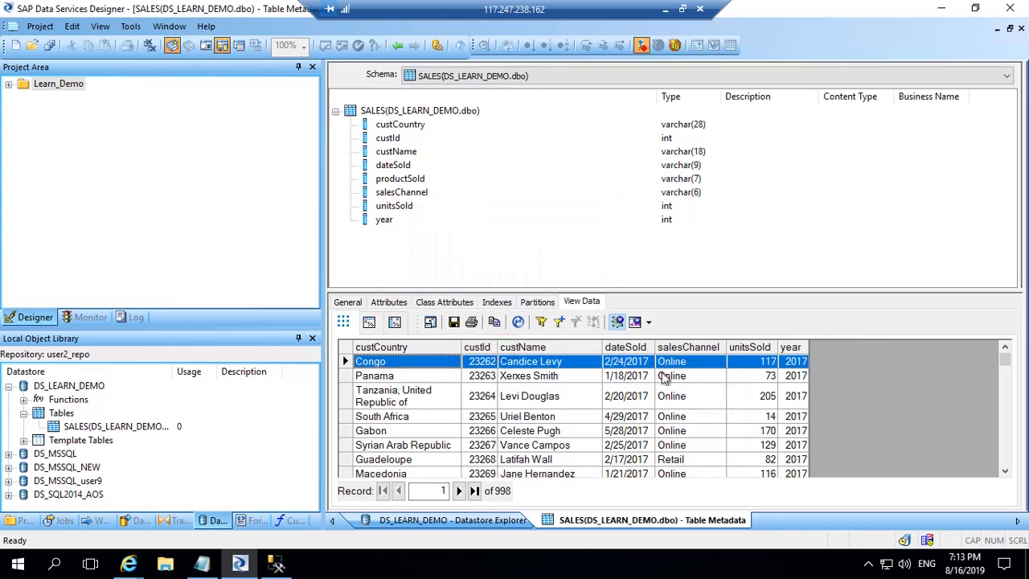
# Step: Generate the column profile of the top 10 custCountry values in SALES, review the distribution and return to the table's general properties
pyautogui.click(372, 323)
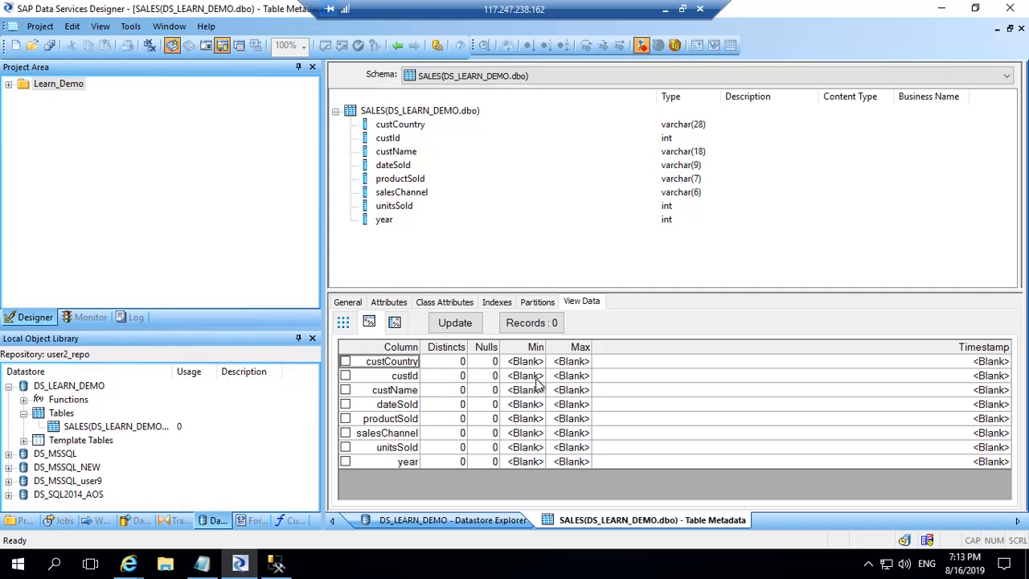
pyautogui.click(375, 325)
pyautogui.click(531, 321)
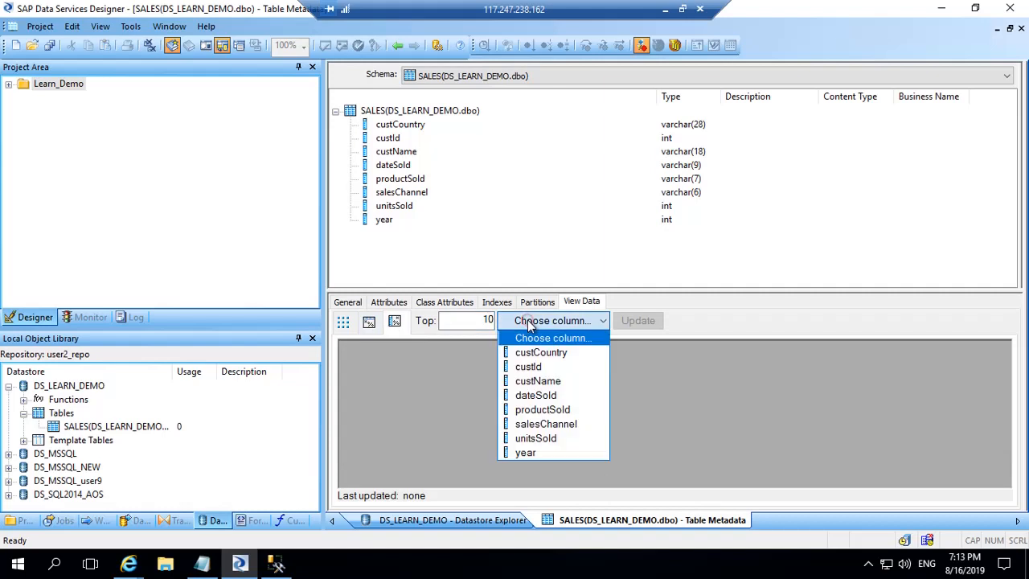
pyautogui.click(532, 352)
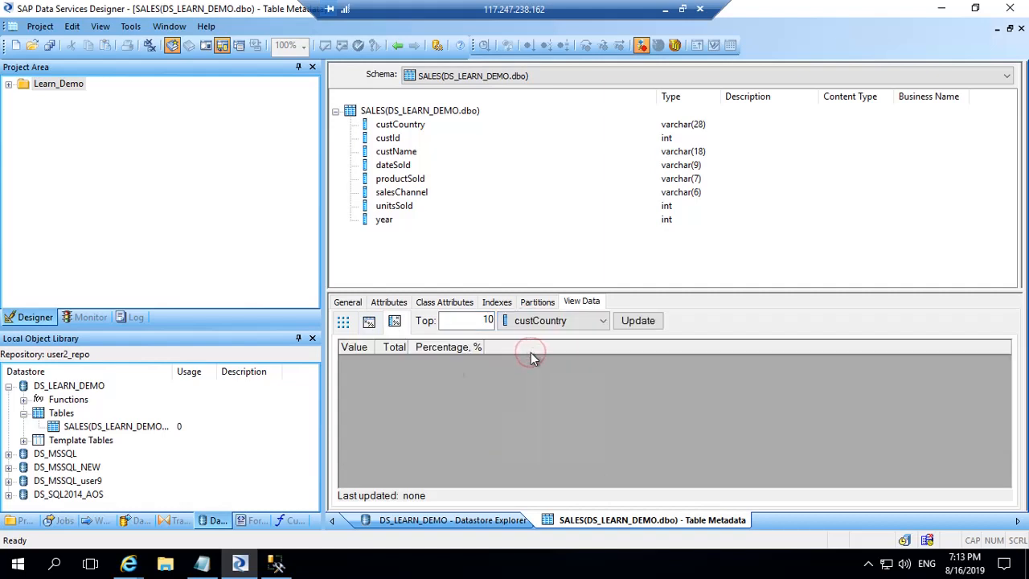
pyautogui.click(628, 324)
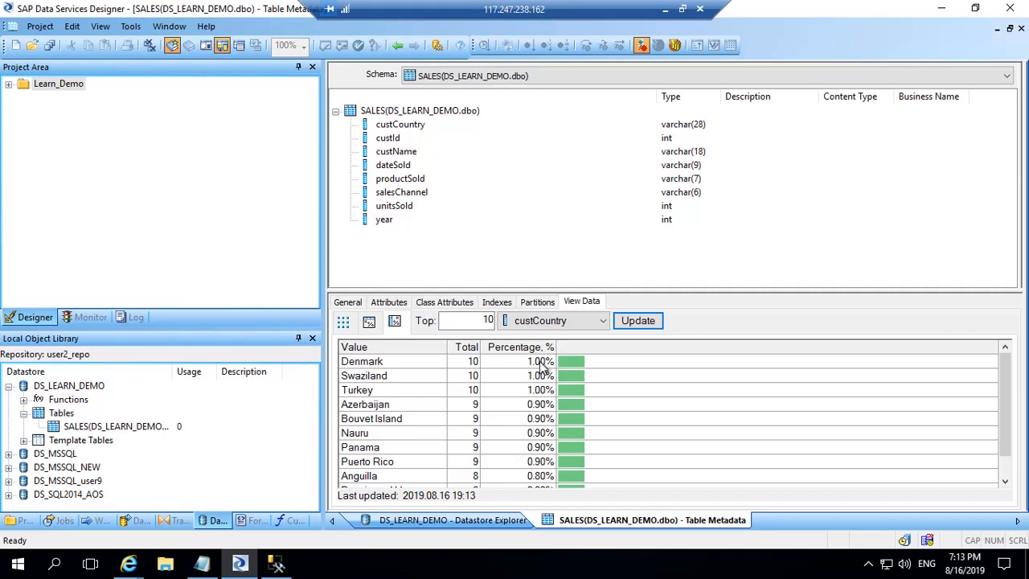
pyautogui.scroll(-1, 792, 412)
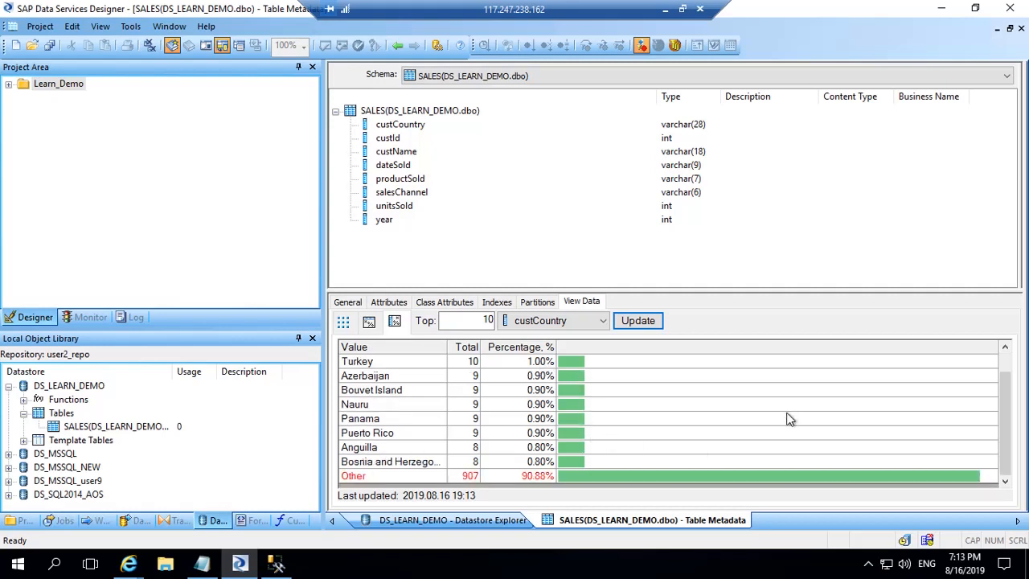
pyautogui.scroll(1, 790, 418)
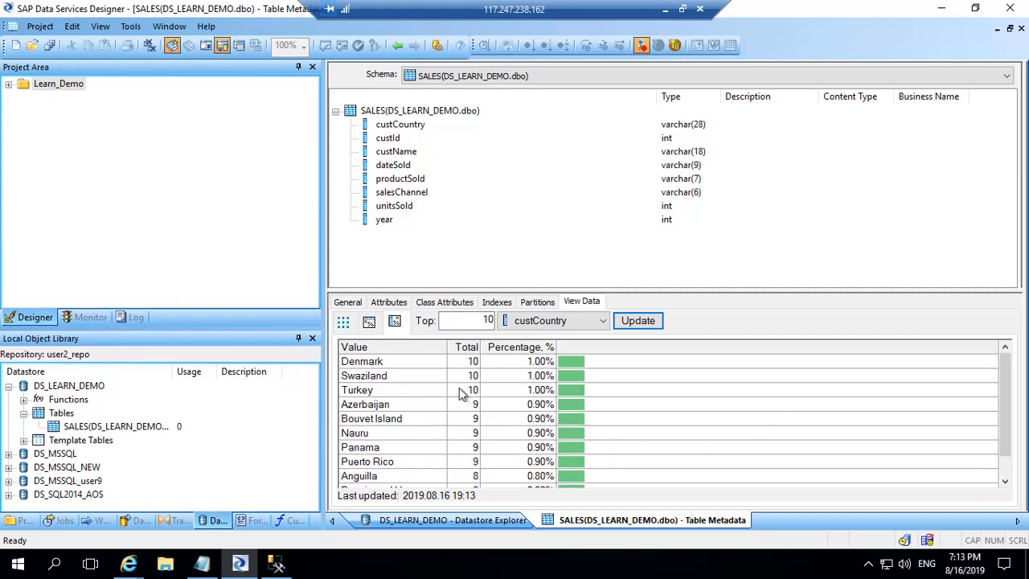
pyautogui.click(347, 302)
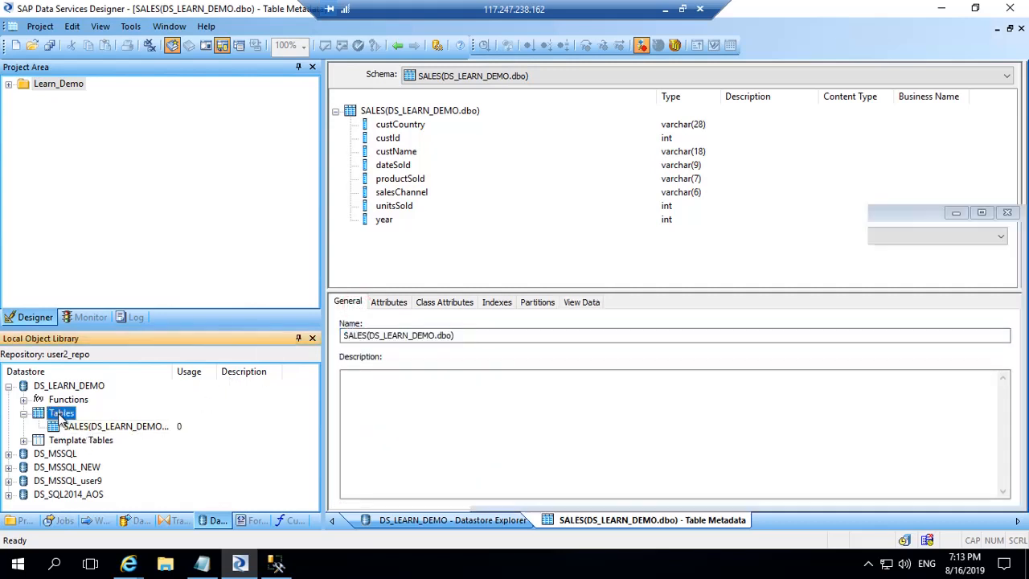
# Step: Reopen the DS_LEARN_DEMO tables in the Datastore Explorer and import dbo.AL_LANG from the external metadata
pyautogui.doubleClick(60, 413)
pyautogui.click(24, 413)
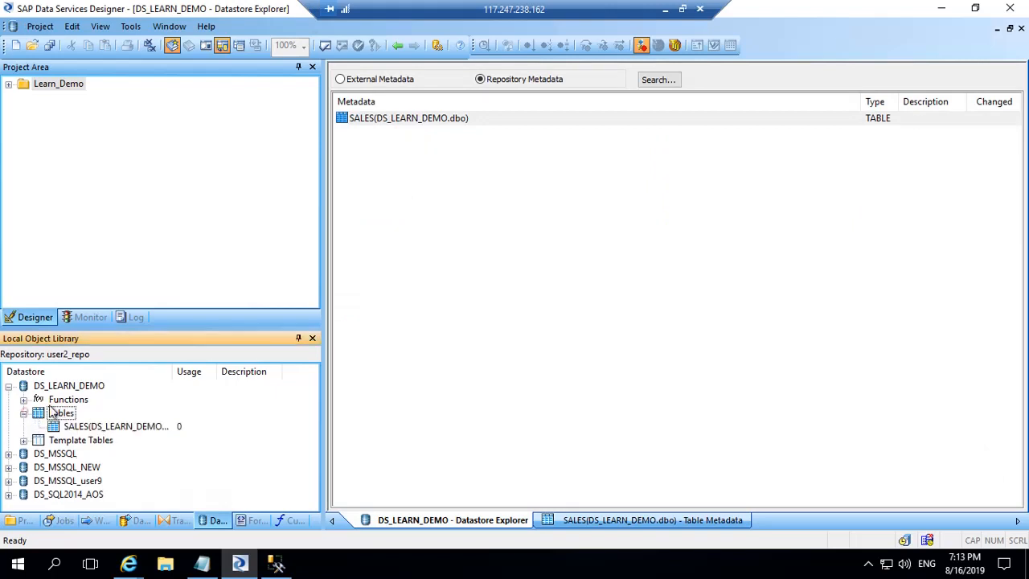
pyautogui.click(365, 79)
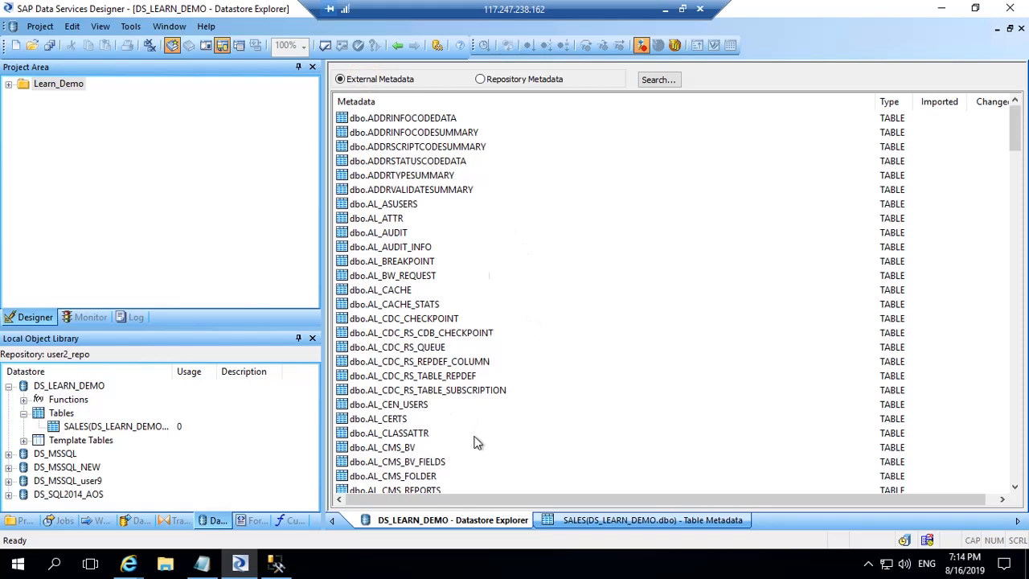
pyautogui.scroll(-11, 474, 445)
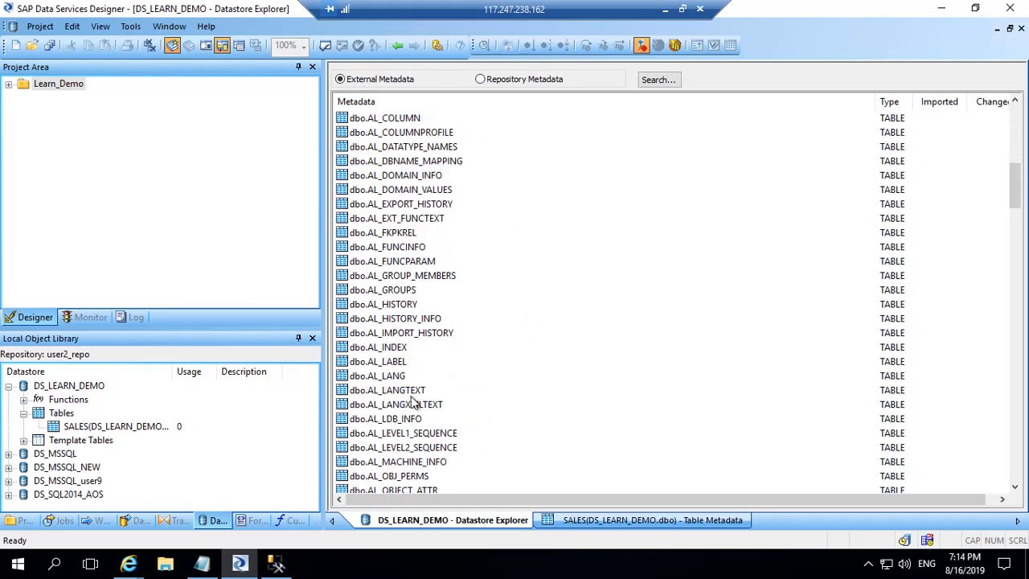
pyautogui.rightClick(398, 377)
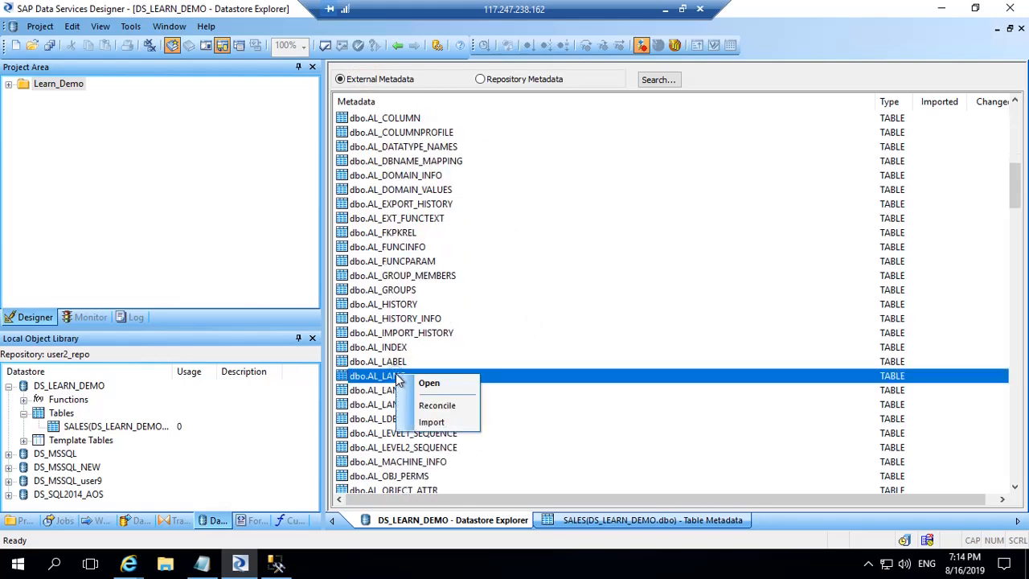
pyautogui.click(431, 422)
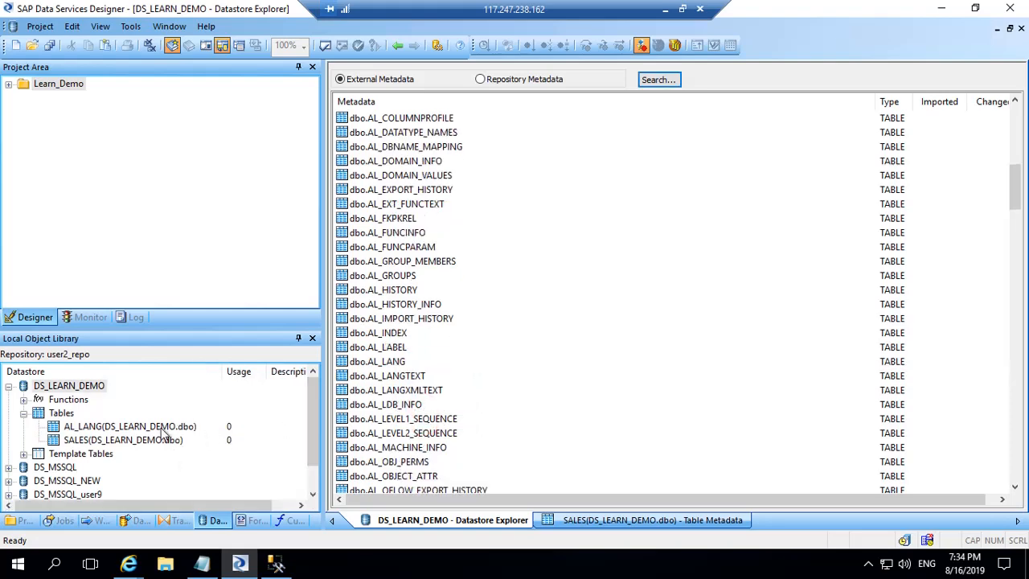
# Step: View the data of the imported AL_LANG table across its columns, and close the data window
pyautogui.rightClick(157, 430)
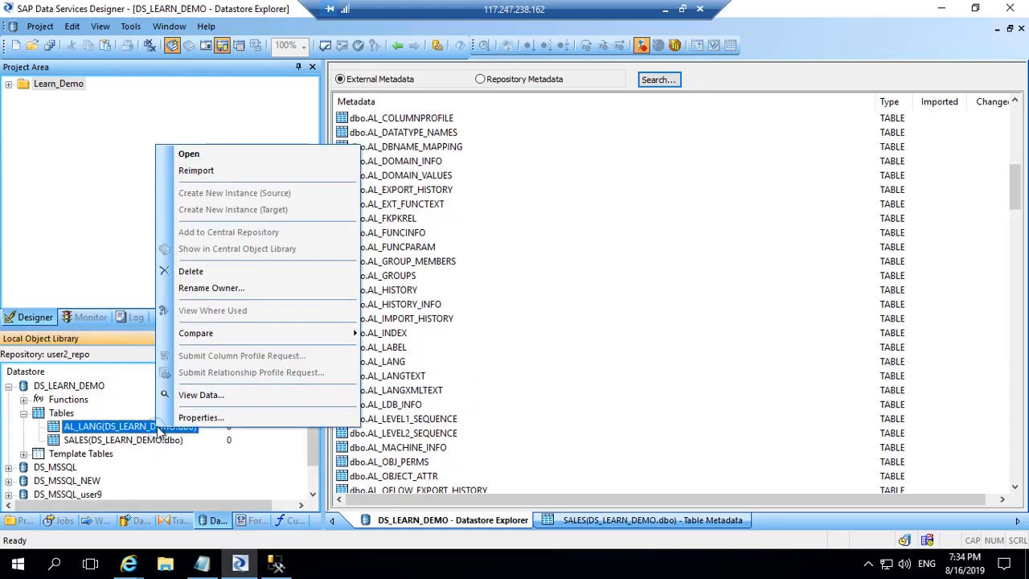
pyautogui.click(183, 397)
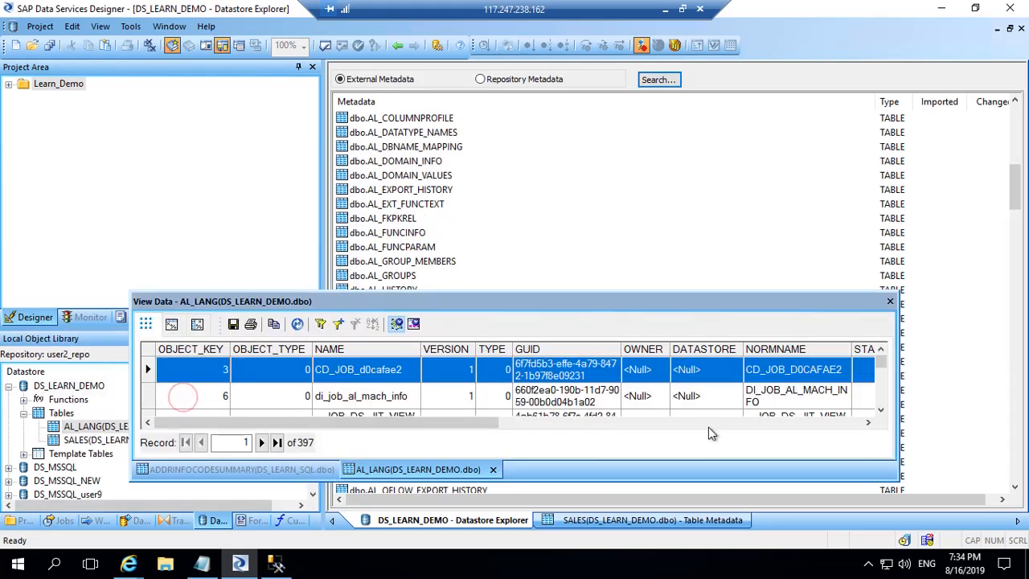
pyautogui.click(751, 428)
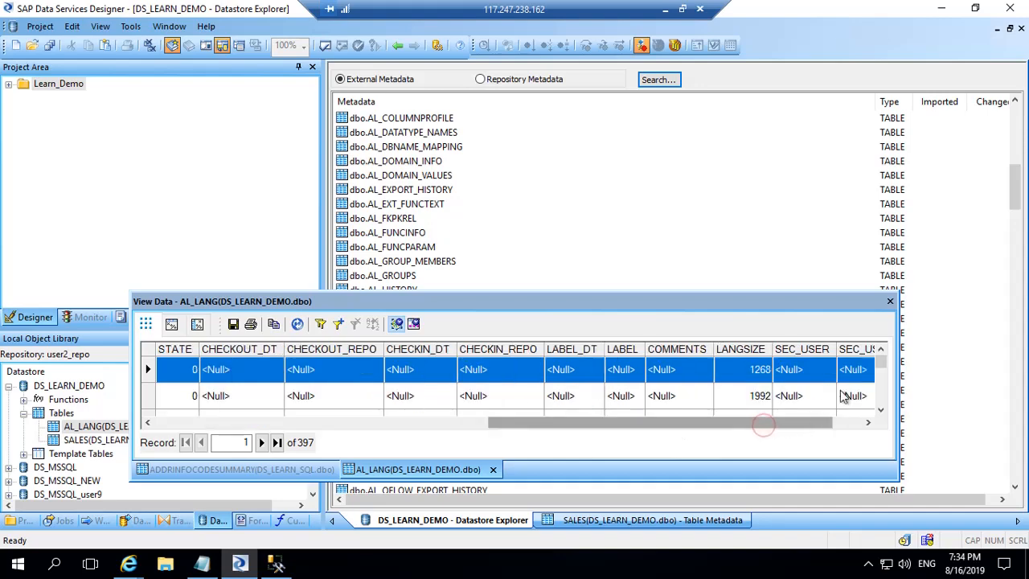
pyautogui.click(890, 301)
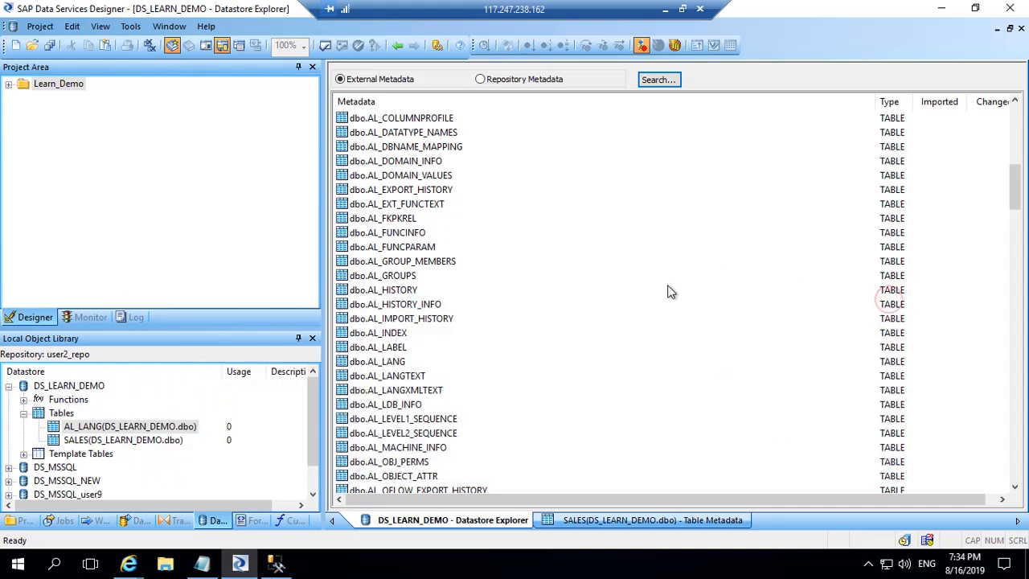
# Step: Switch the Datastore Explorer to repository metadata and reconcile the AL_LANG table to check it for changes
pyautogui.click(480, 79)
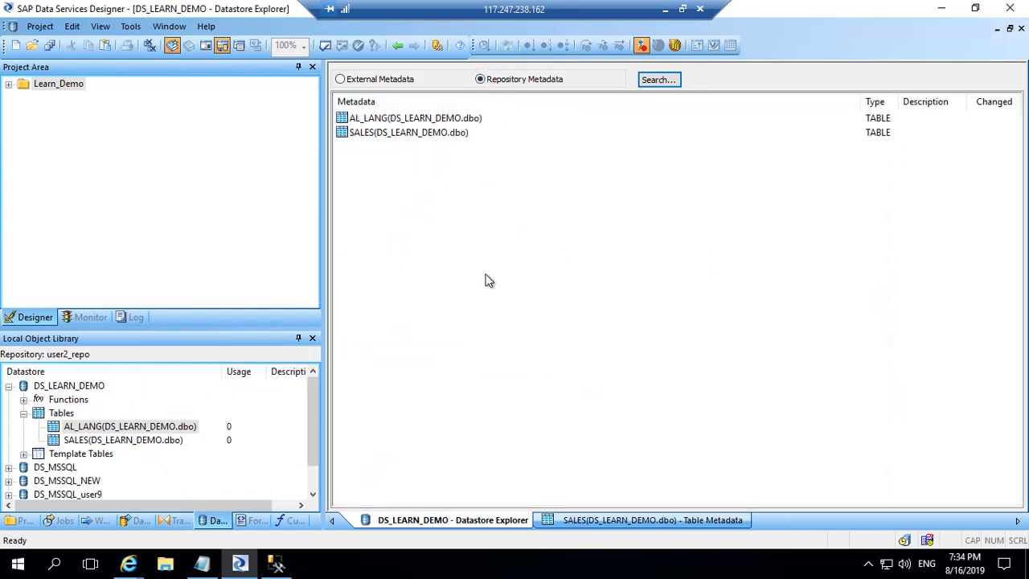
pyautogui.rightClick(439, 124)
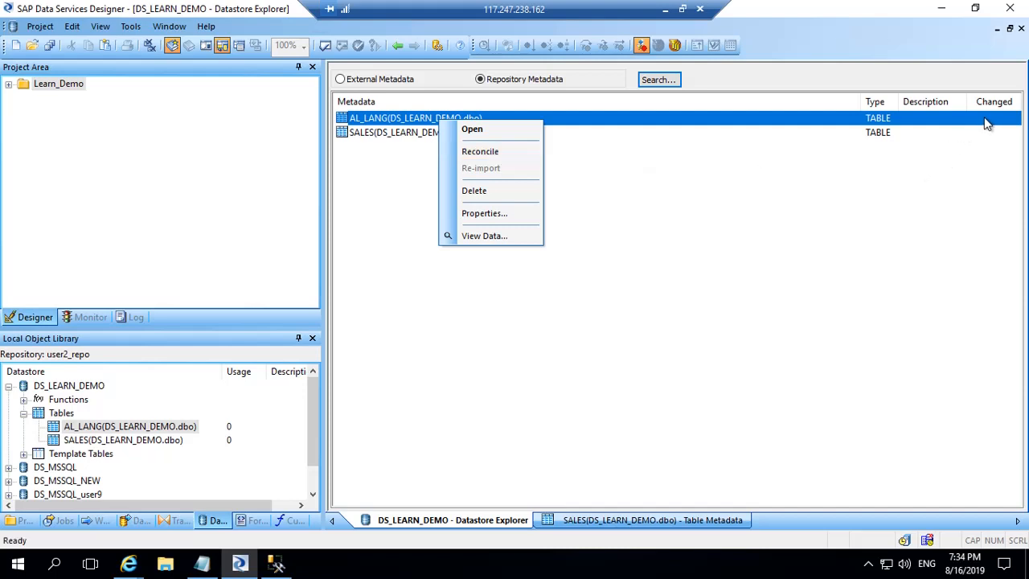
pyautogui.click(502, 149)
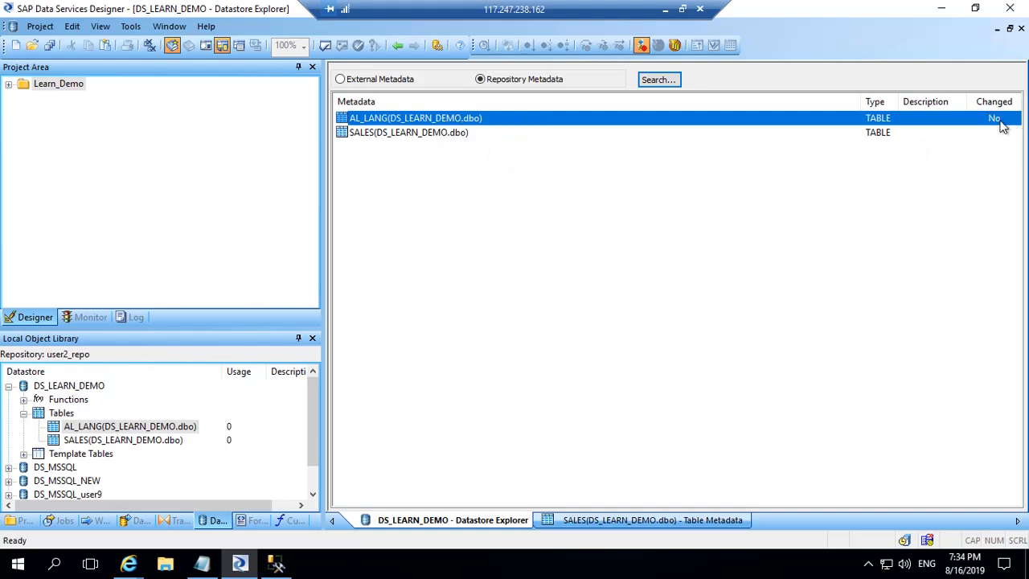
# Step: Reconcile the SALES table in the repository metadata and return the Datastore Explorer to external metadata
pyautogui.rightClick(463, 134)
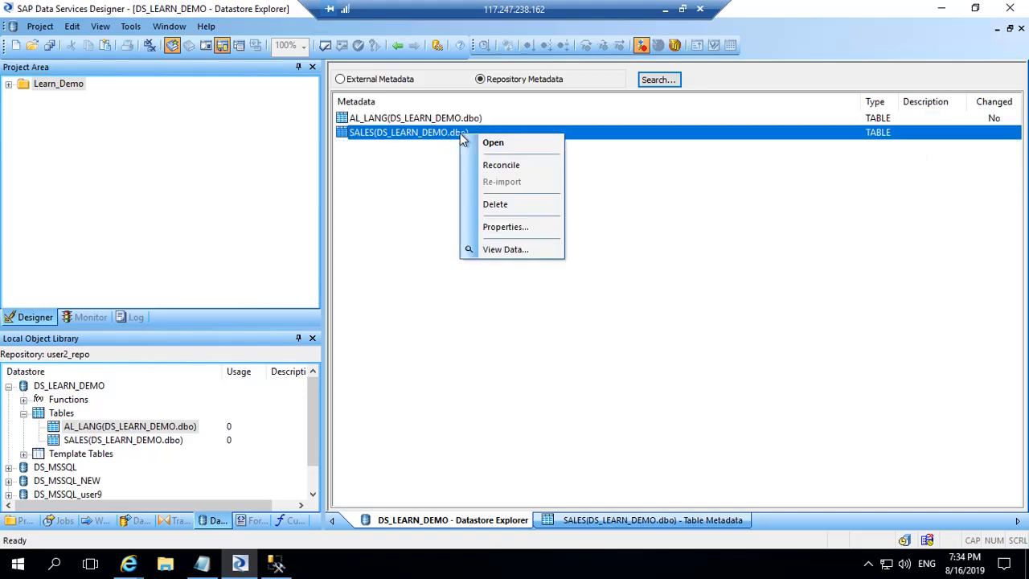
pyautogui.click(514, 168)
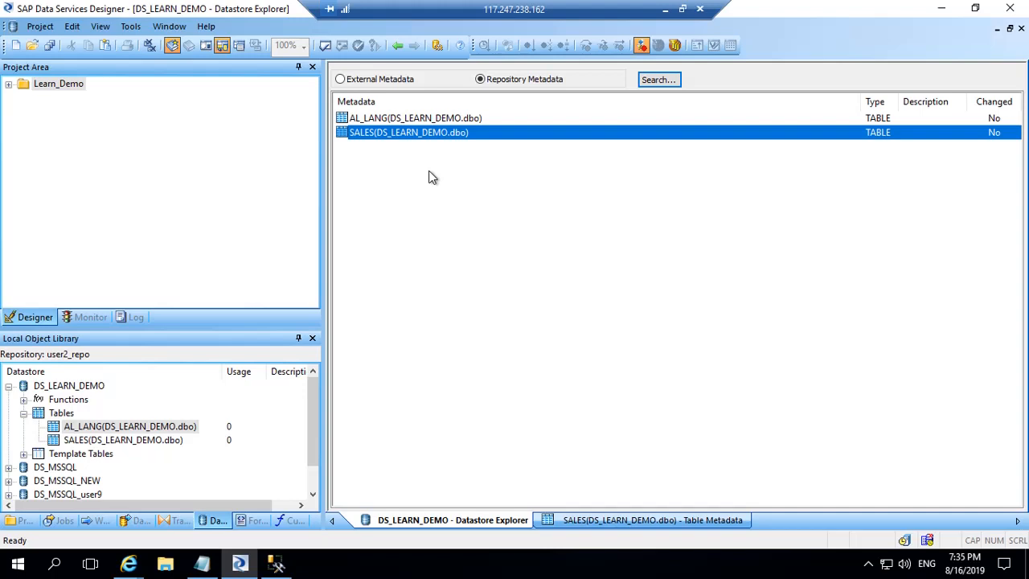
pyautogui.click(340, 79)
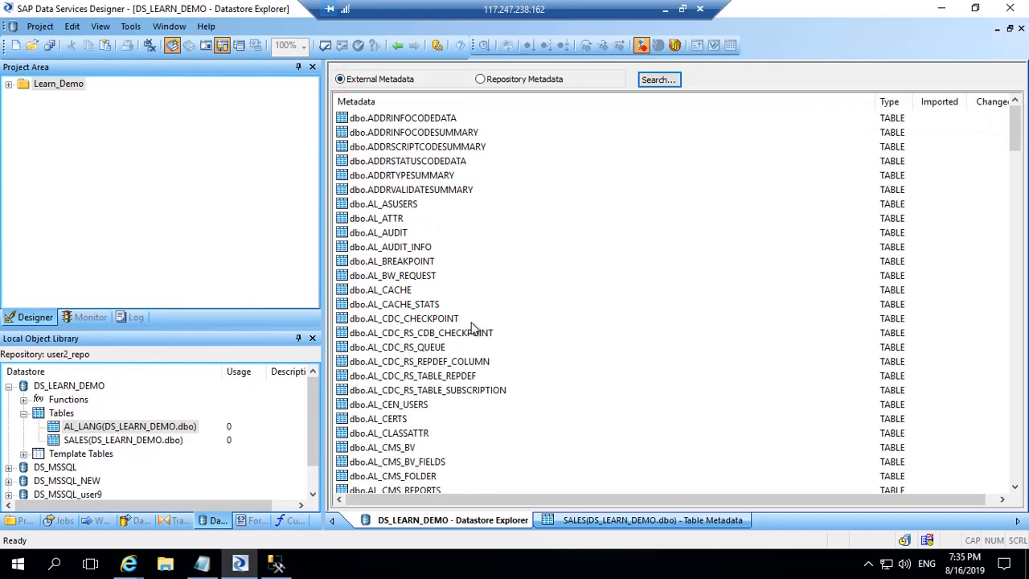
# Step: Delete the AL_LANG table from the DS_LEARN_DEMO datastore and import dbo.AL_LANG again from the external metadata
pyautogui.rightClick(126, 432)
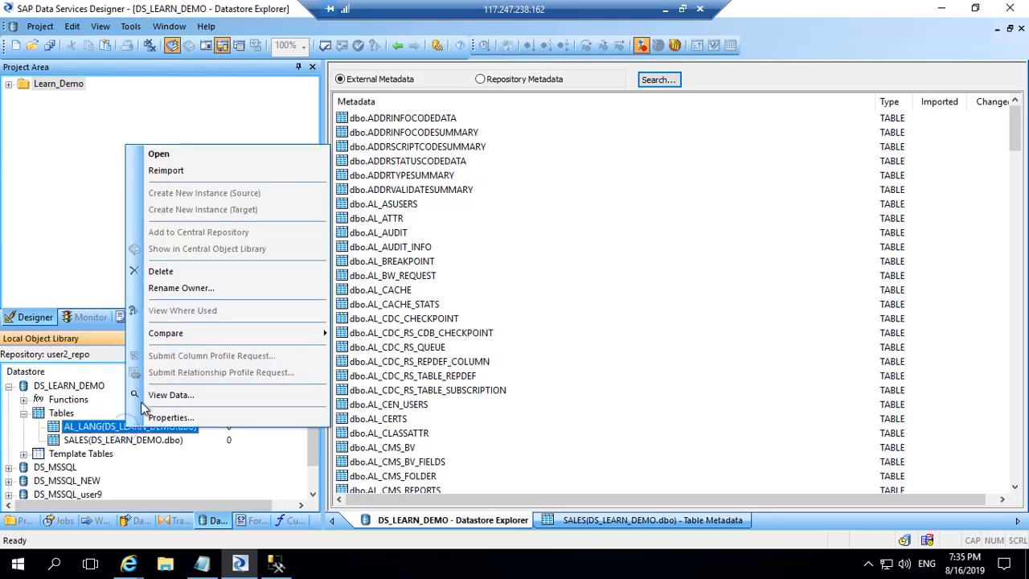
pyautogui.click(184, 273)
pyautogui.click(547, 320)
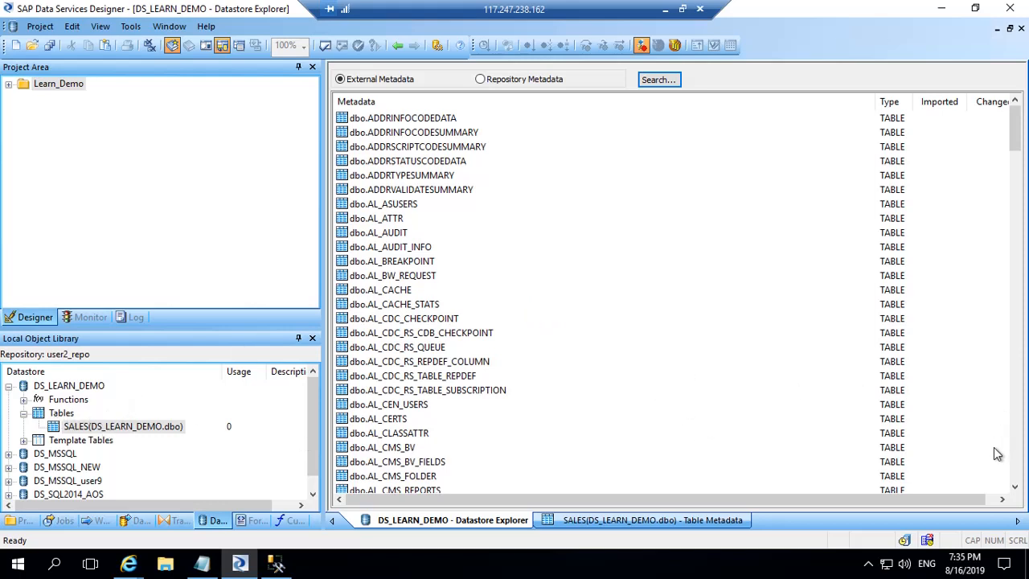
pyautogui.click(1018, 457)
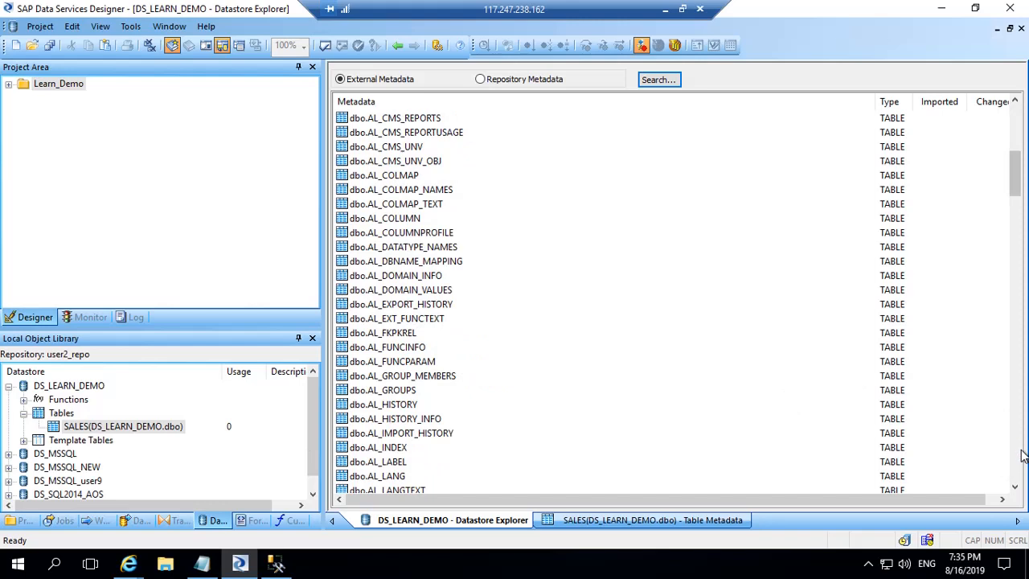
pyautogui.rightClick(406, 478)
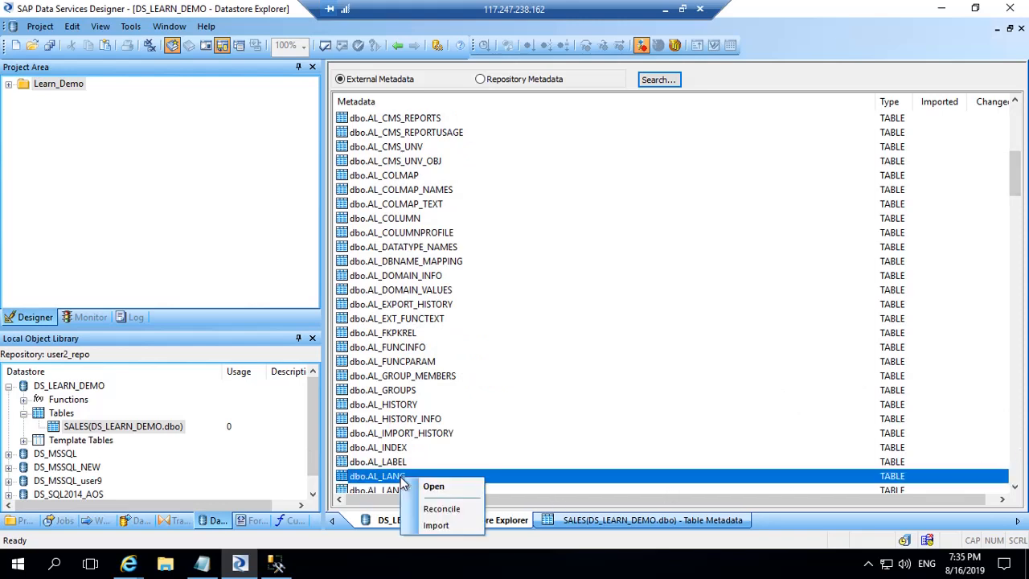
pyautogui.click(435, 526)
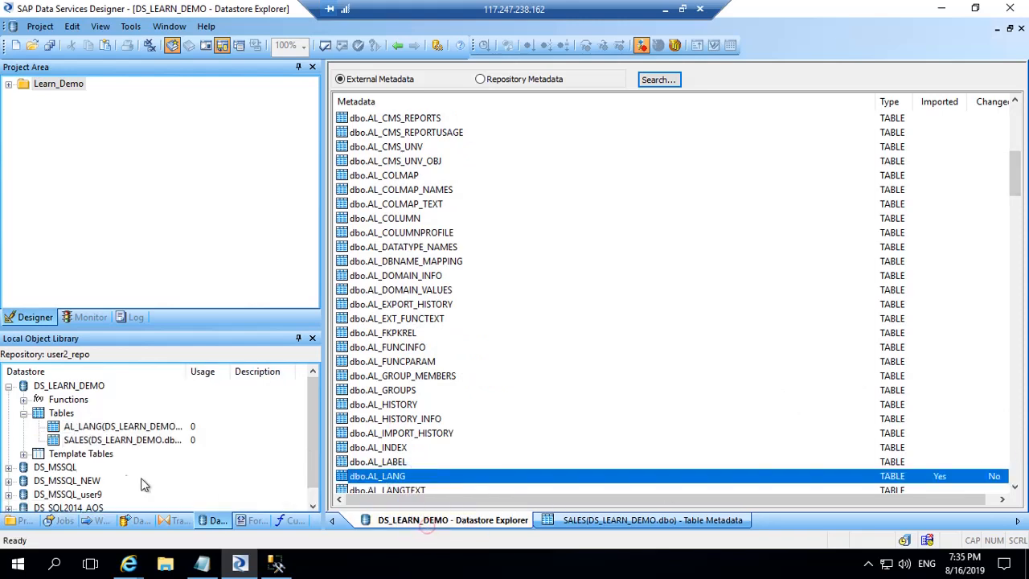
pyautogui.rightClick(128, 430)
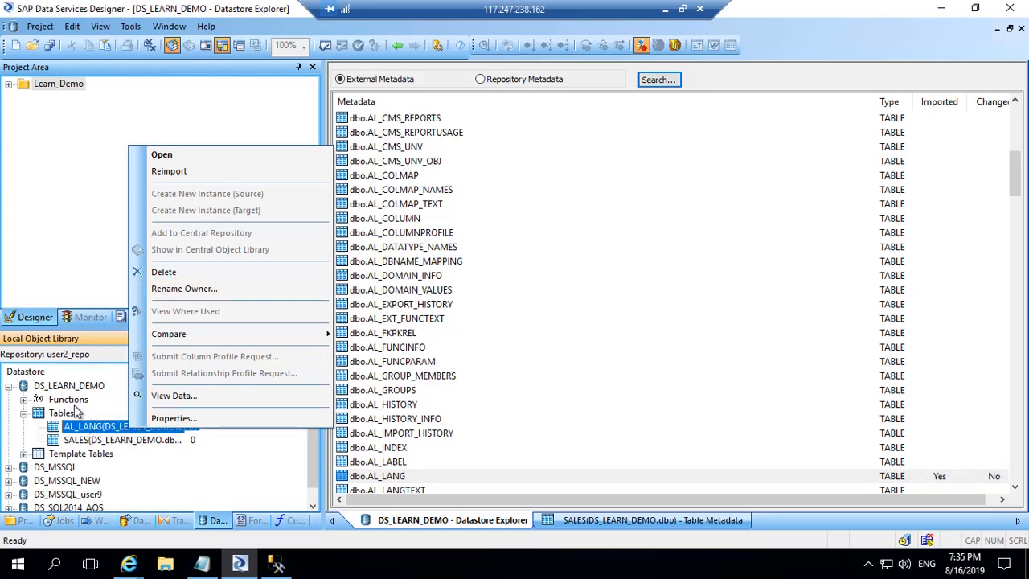
pyautogui.click(105, 402)
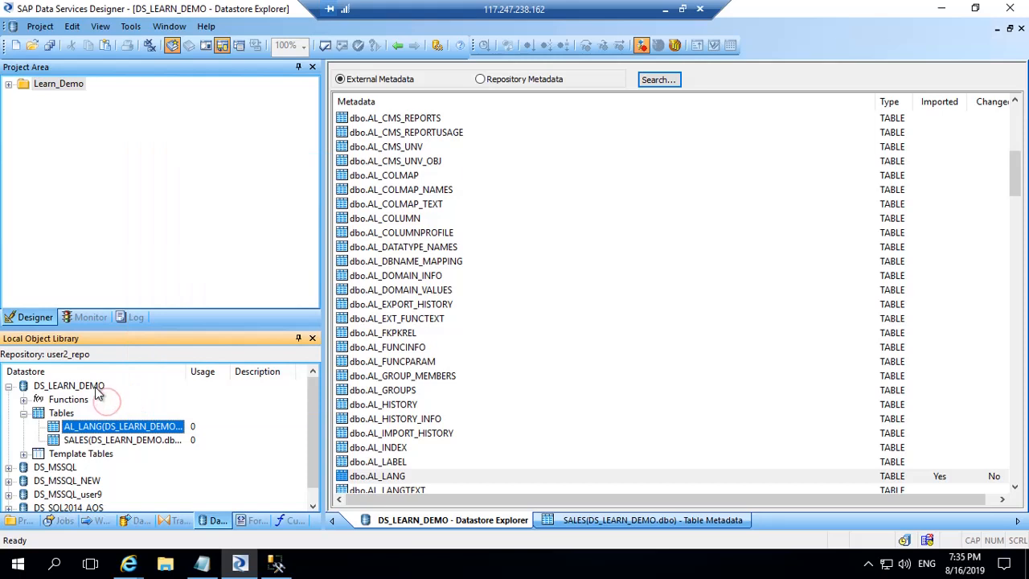
pyautogui.rightClick(97, 389)
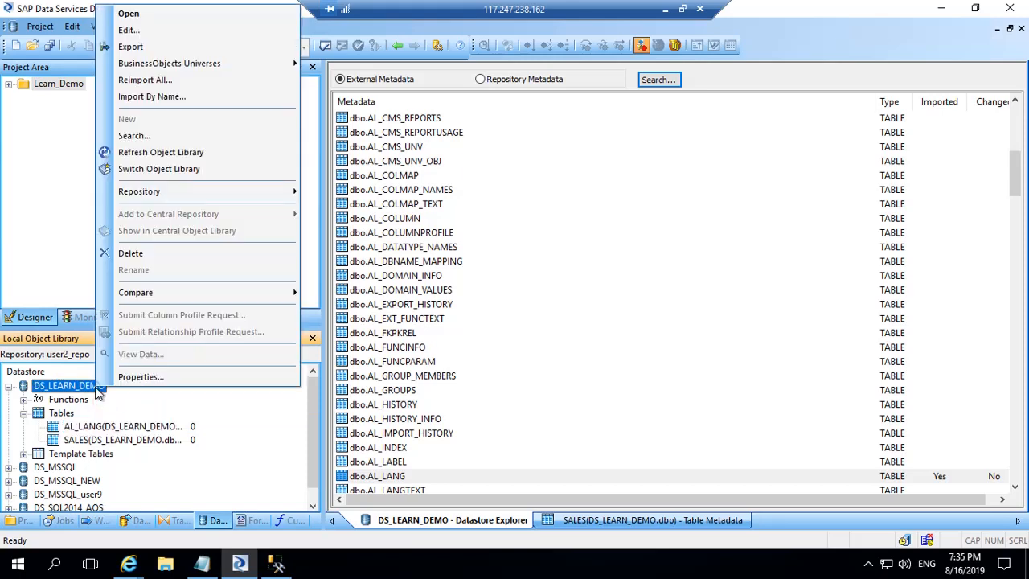
pyautogui.click(149, 98)
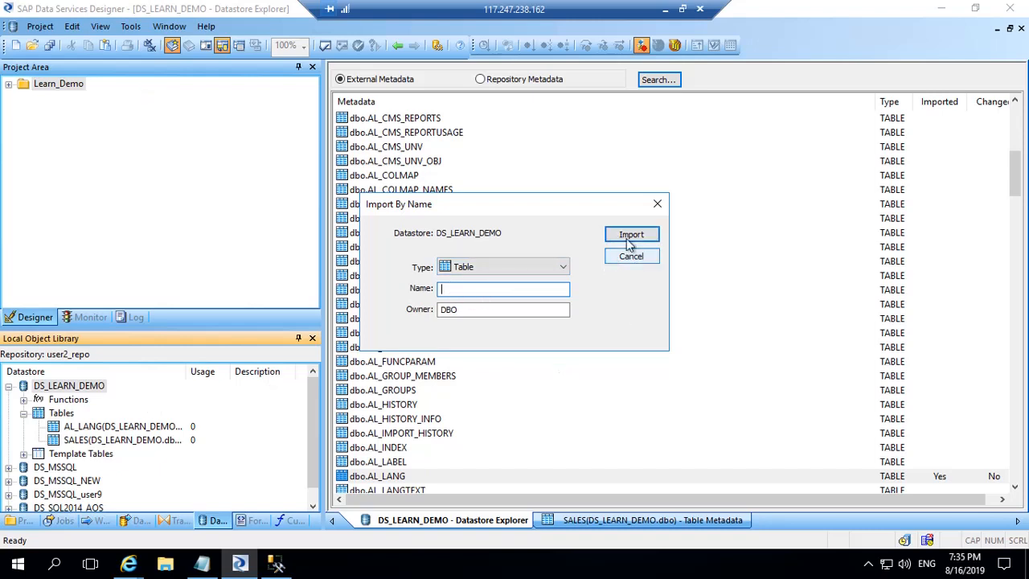
pyautogui.click(658, 205)
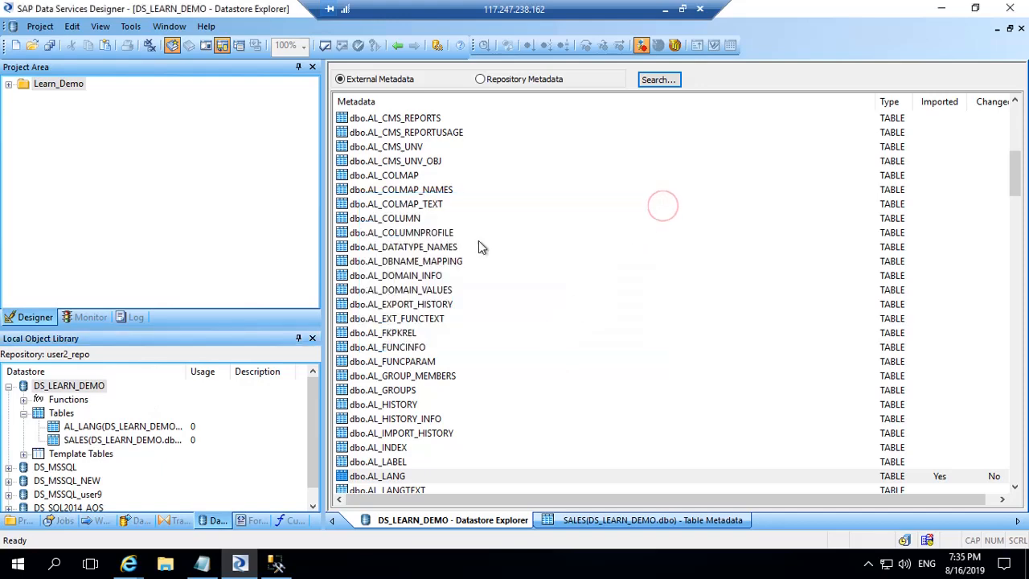
# Step: Search the external data of DS_LEARN_DEMO for tables whose name contains "stat", review the matches and close the search
pyautogui.scroll(-9, 504, 353)
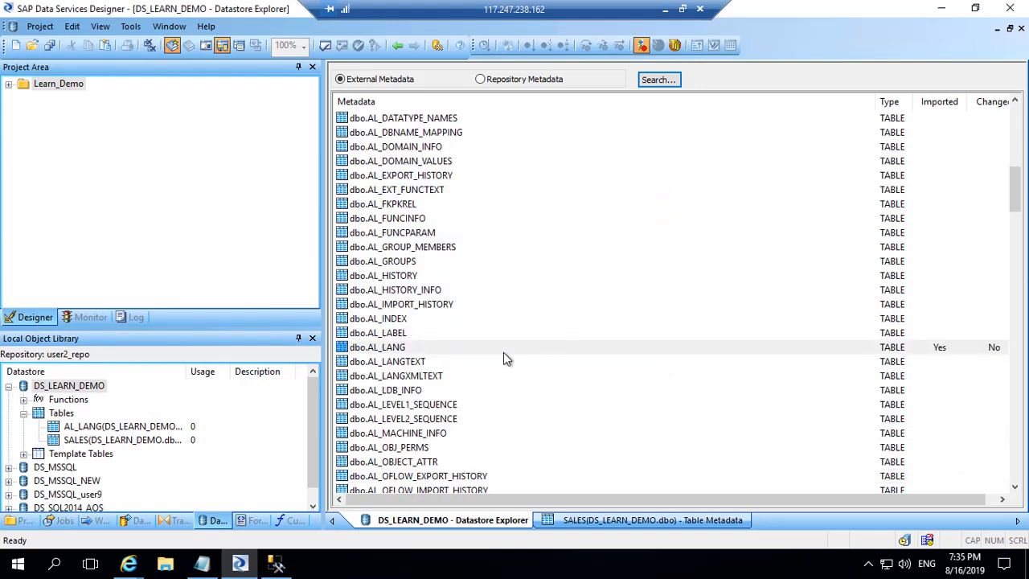
pyautogui.click(647, 80)
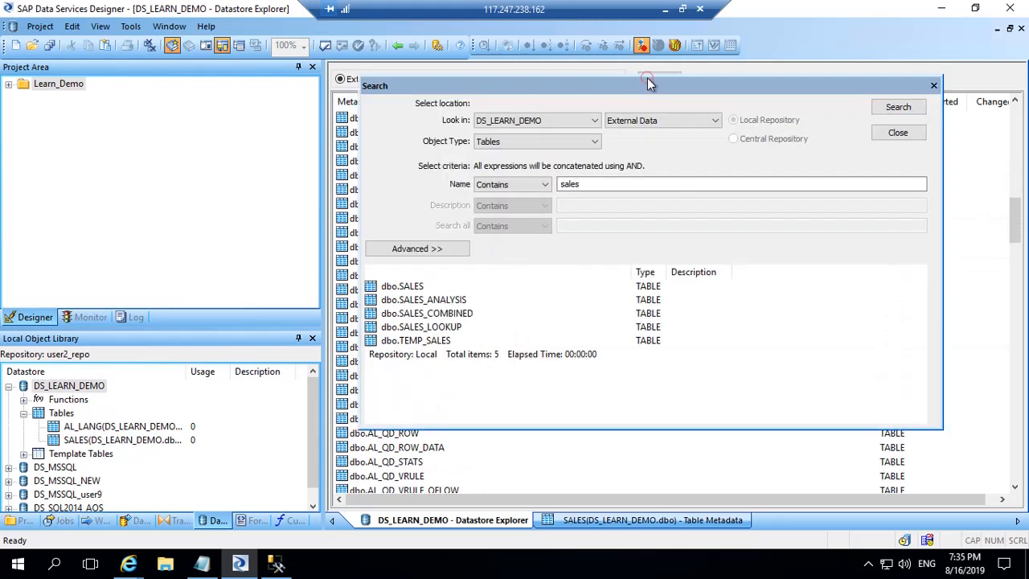
pyautogui.click(597, 183)
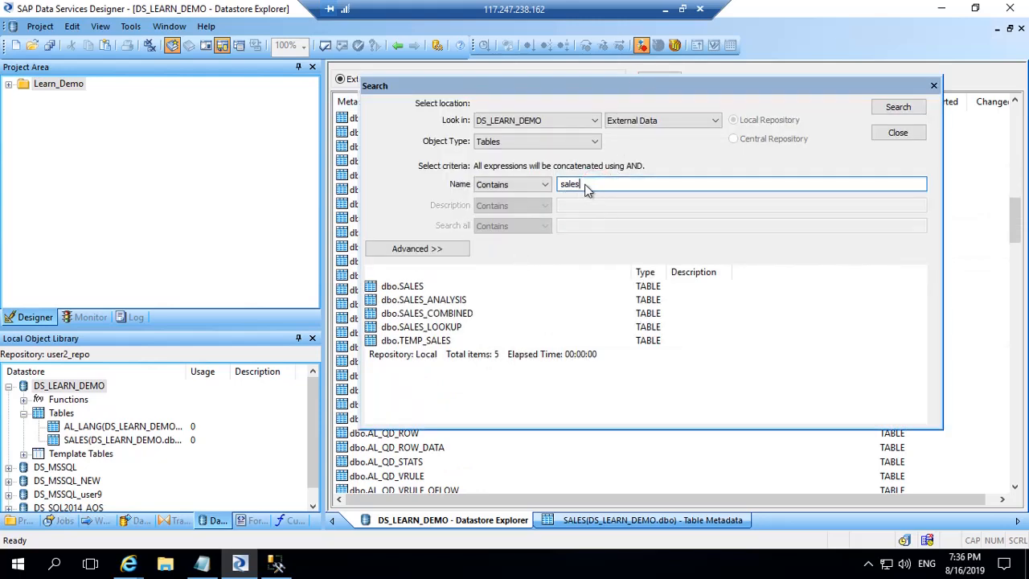
pyautogui.doubleClick(586, 184)
pyautogui.click(915, 108)
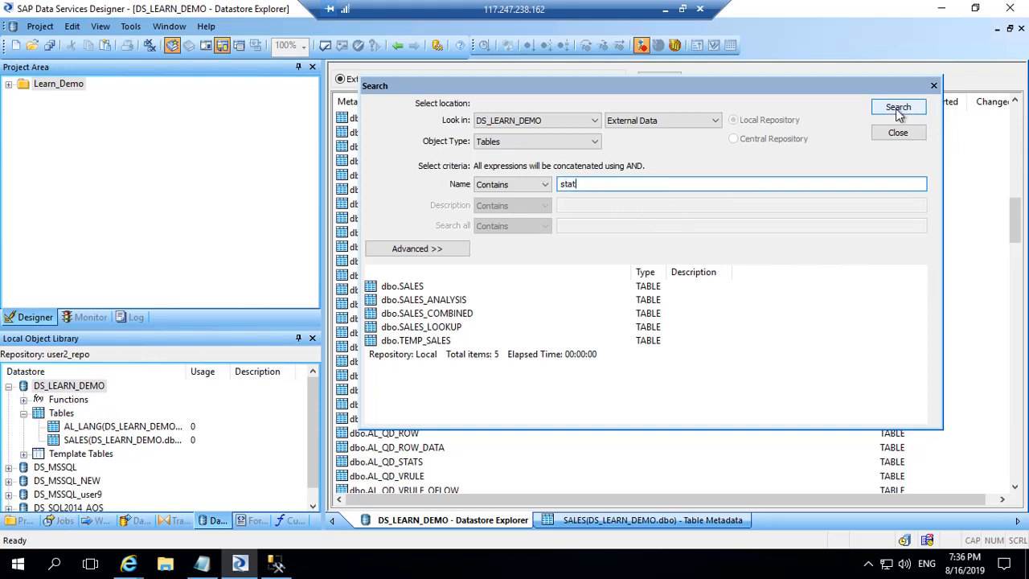
pyautogui.click(696, 294)
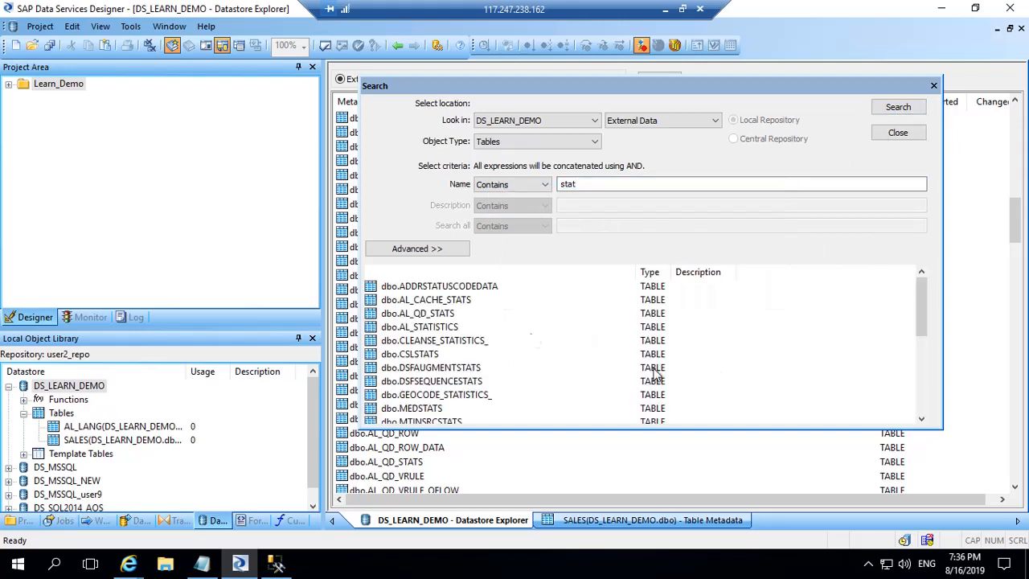
pyautogui.scroll(-2, 485, 328)
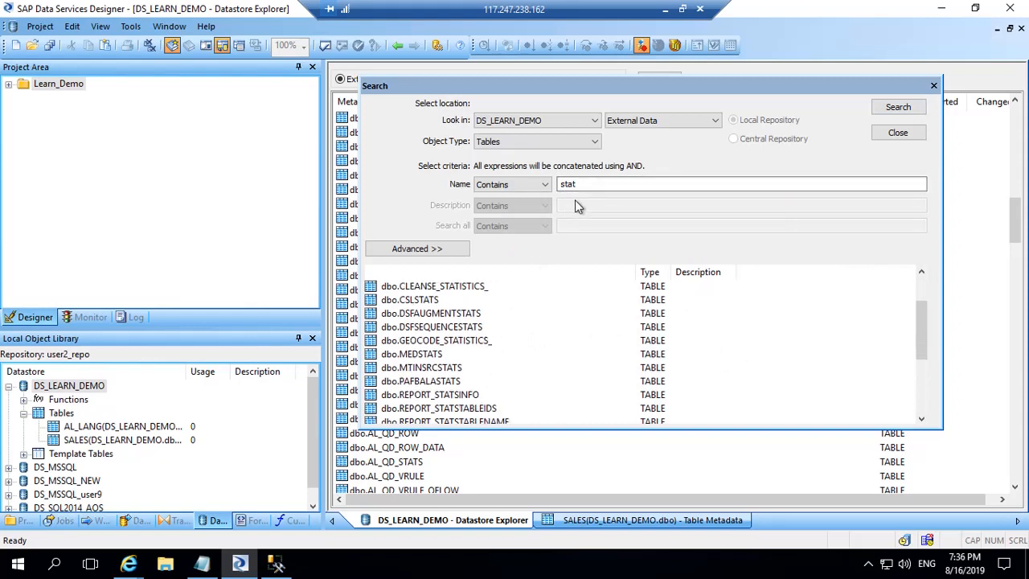
pyautogui.scroll(-3, 512, 395)
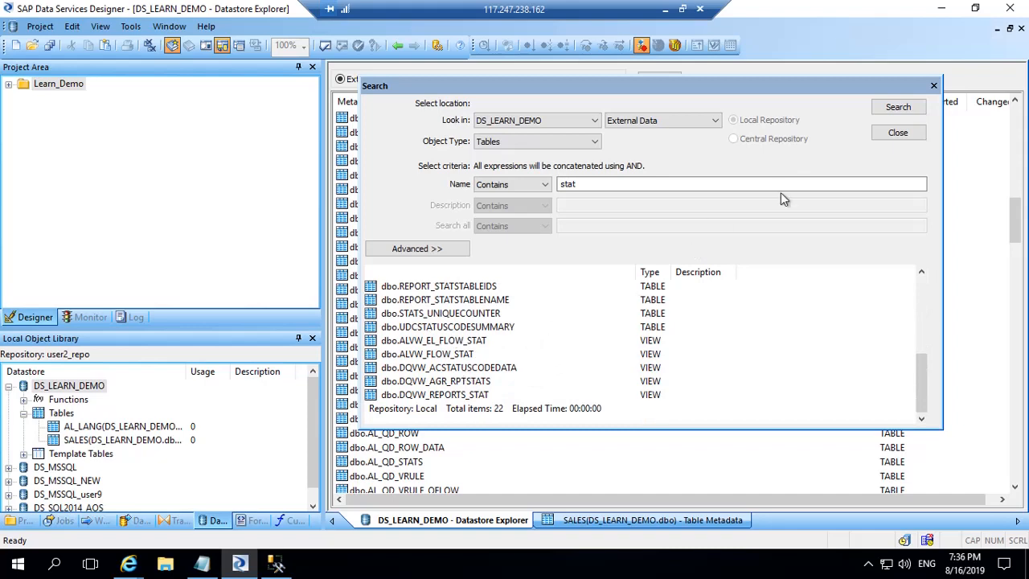
pyautogui.click(897, 133)
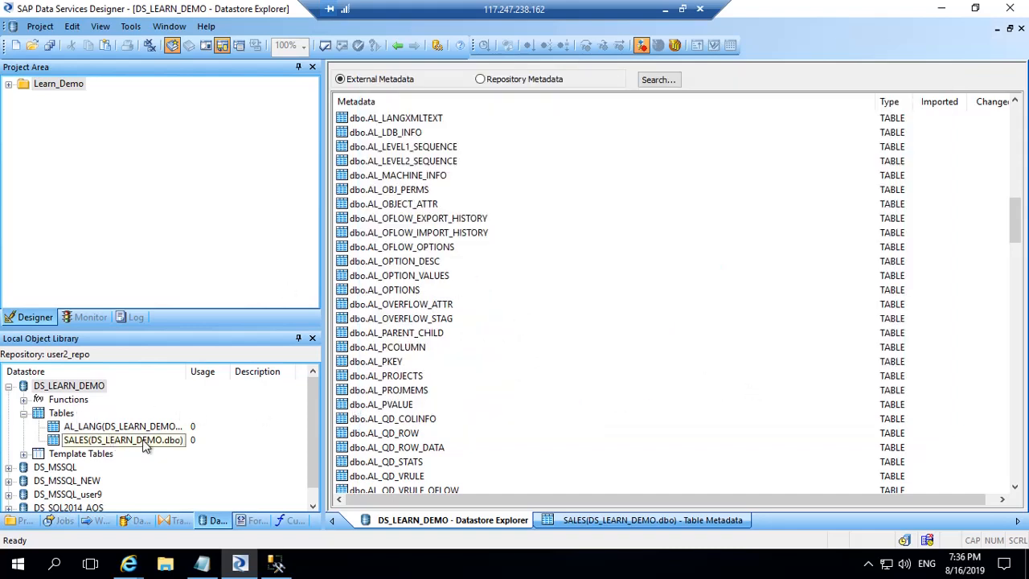
pyautogui.click(668, 8)
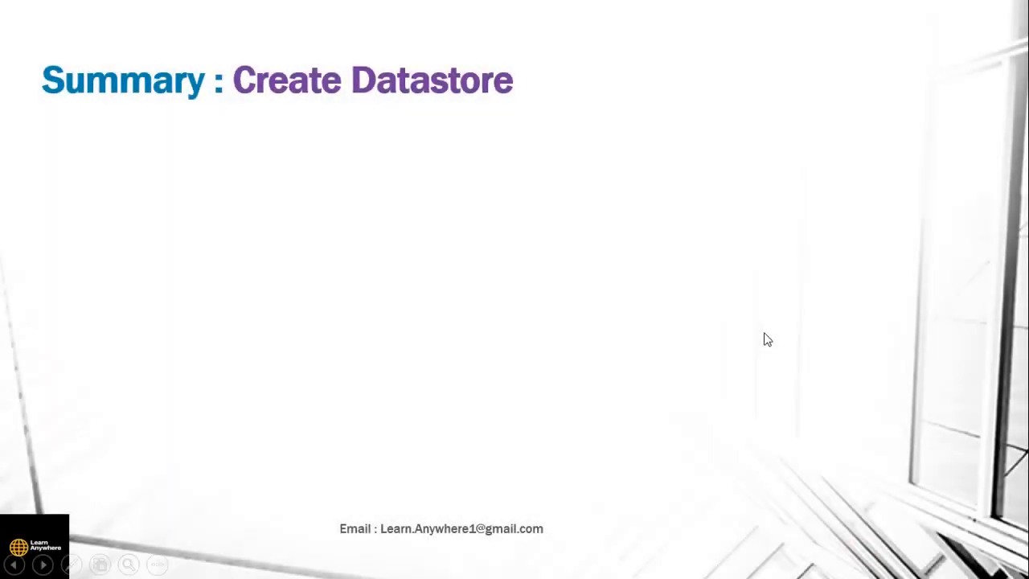